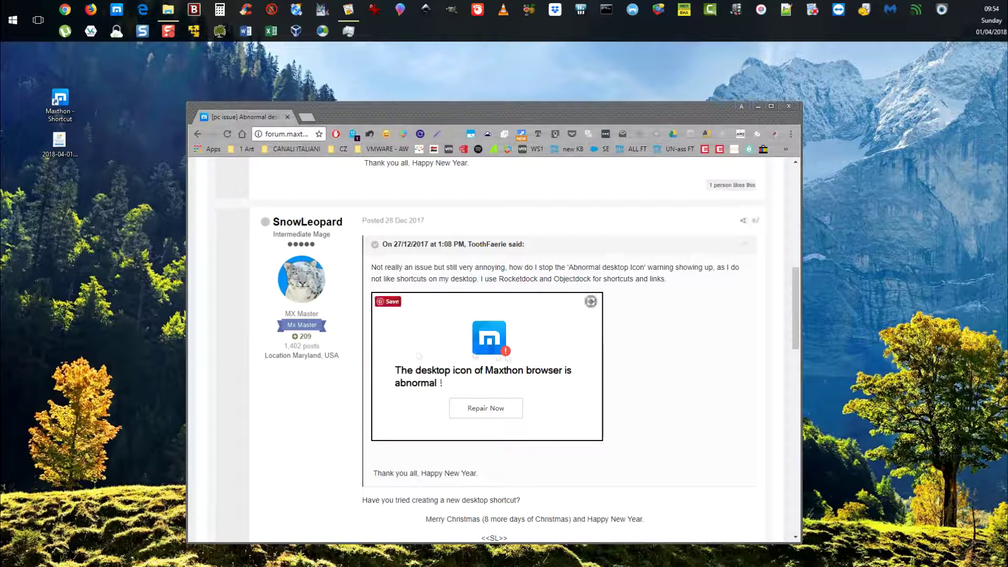
Open the desktop screenshot in IrfanView, review it, then close the viewer
{"action": "left_click", "coordinate": [62, 149]}
{"action": "double_click", "coordinate": [62, 150]}
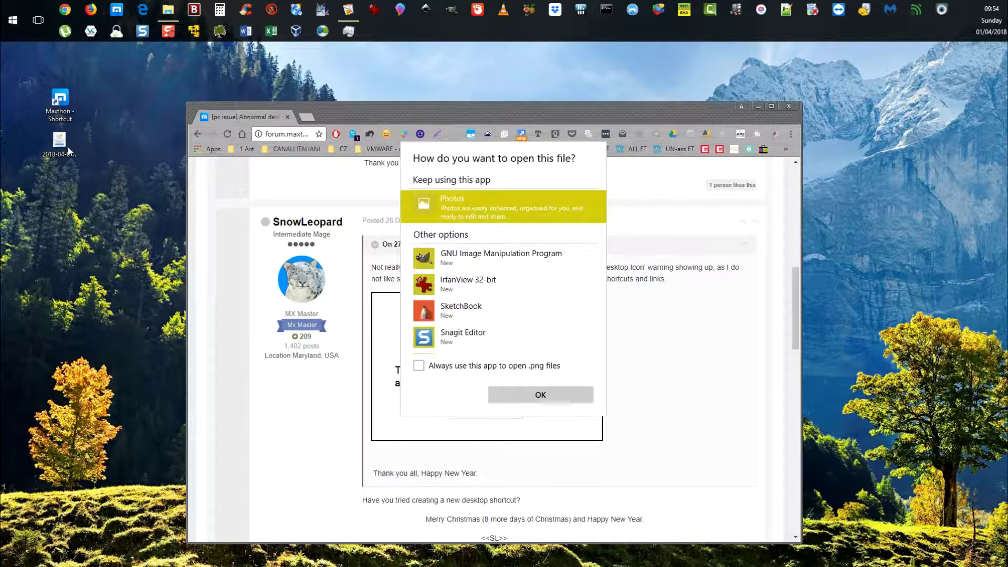
{"action": "left_click", "coordinate": [455, 282]}
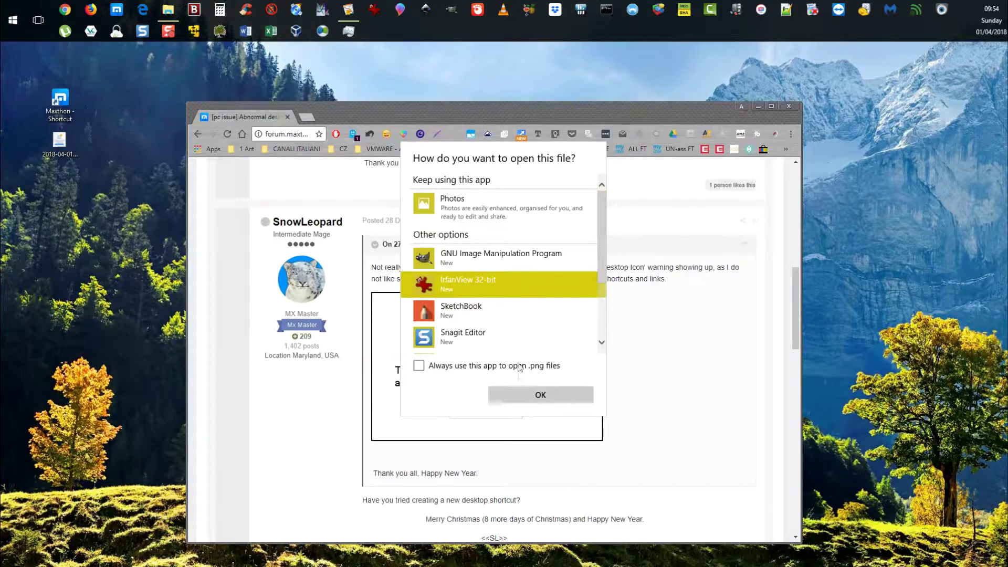
{"action": "left_click", "coordinate": [531, 395]}
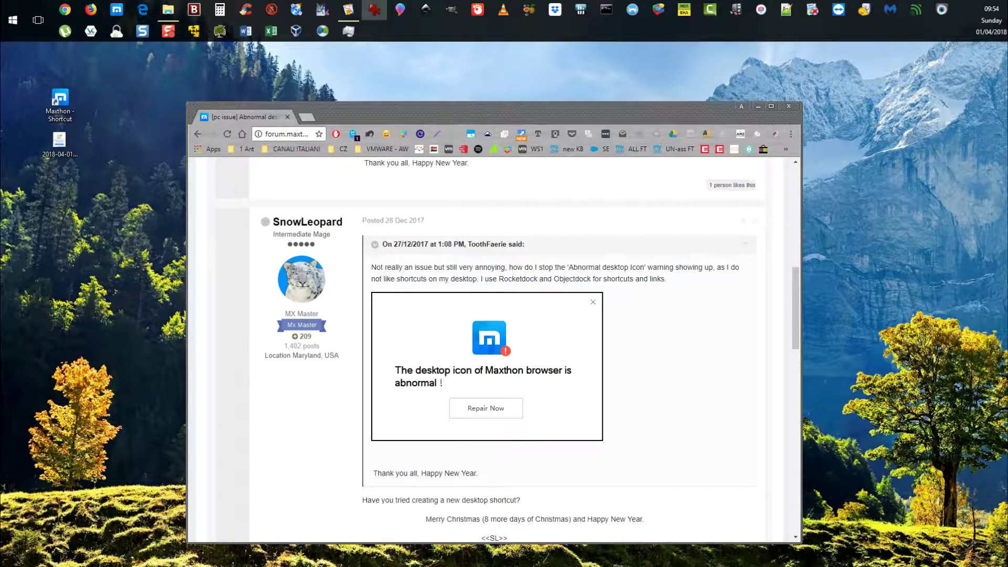
{"action": "left_click_drag", "start_coordinate": [561, 132], "coordinate": [518, 89]}
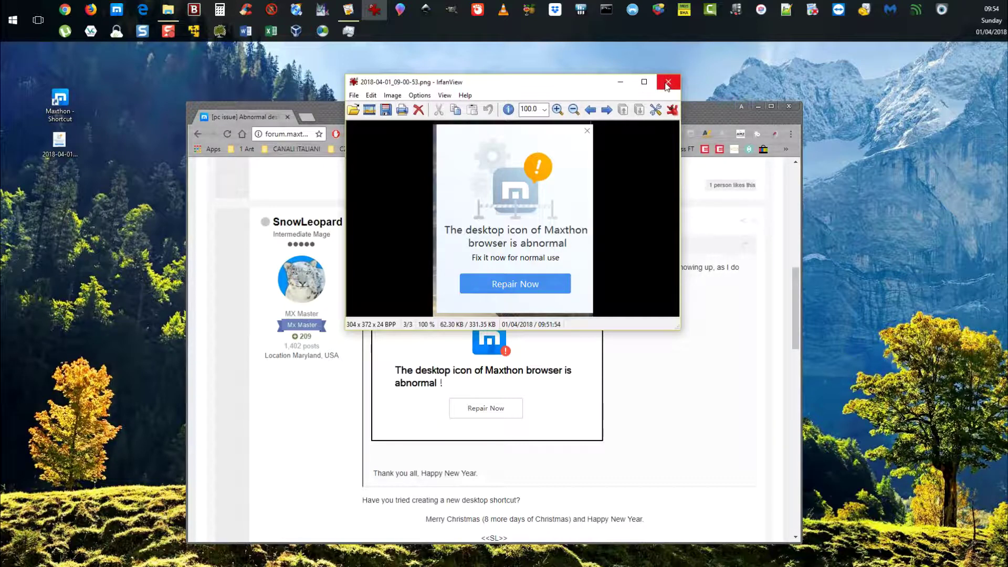
{"action": "left_click", "coordinate": [667, 82]}
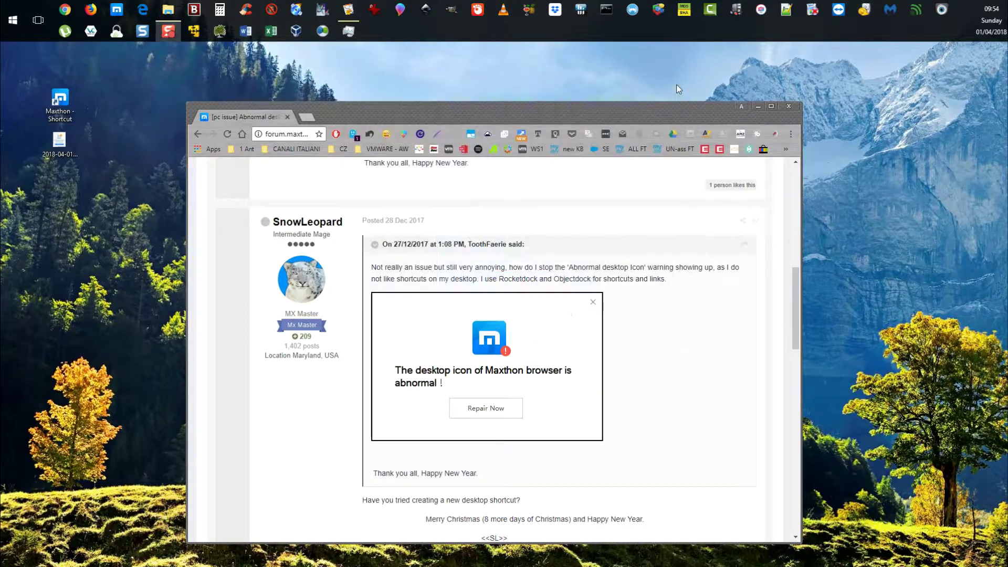
Nudge the Maxthon window up and scroll the forum thread down to post #5 and the share buttons
{"action": "left_click_drag", "start_coordinate": [620, 105], "coordinate": [614, 79]}
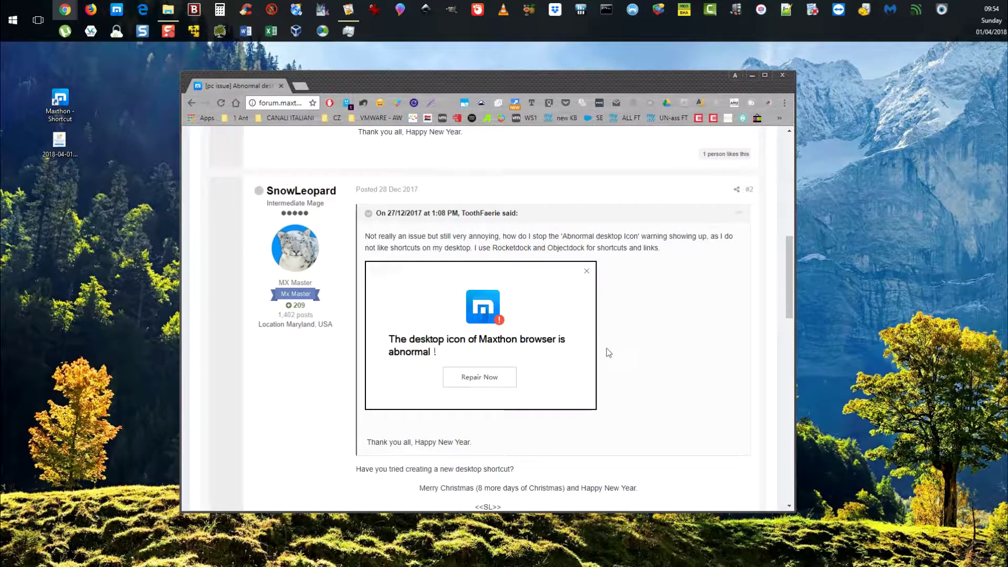
{"action": "scroll", "coordinate": [559, 367], "scroll_direction": "down", "scroll_amount": 12}
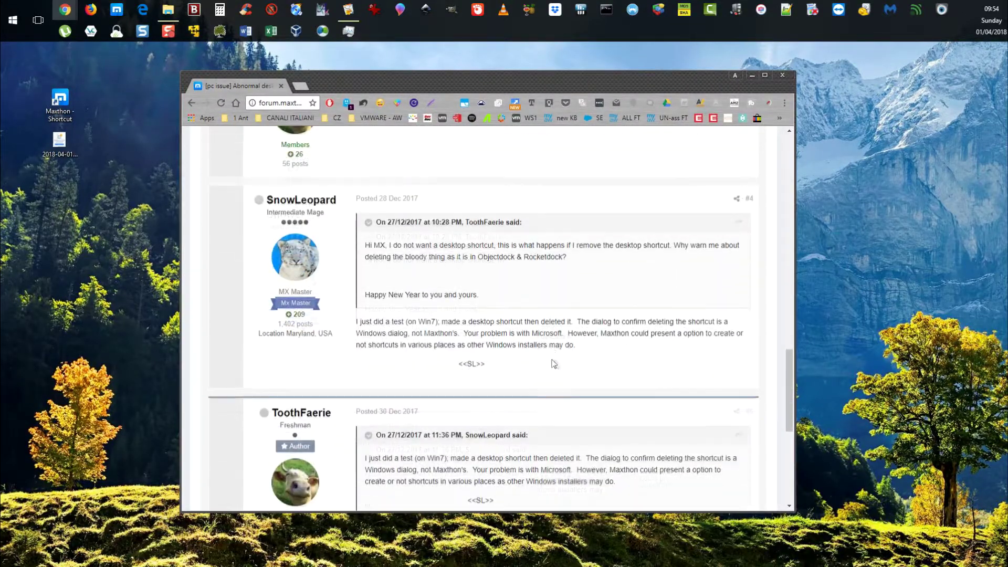
{"action": "scroll", "coordinate": [516, 353], "scroll_direction": "down", "scroll_amount": 1}
{"action": "scroll", "coordinate": [516, 353], "scroll_direction": "down", "scroll_amount": 3}
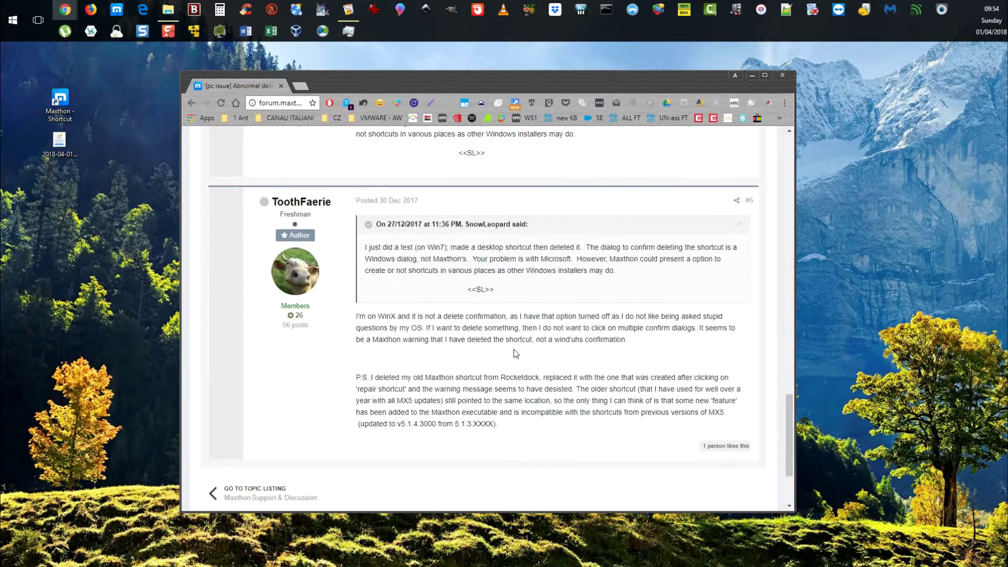
{"action": "scroll", "coordinate": [516, 352], "scroll_direction": "down", "scroll_amount": 1}
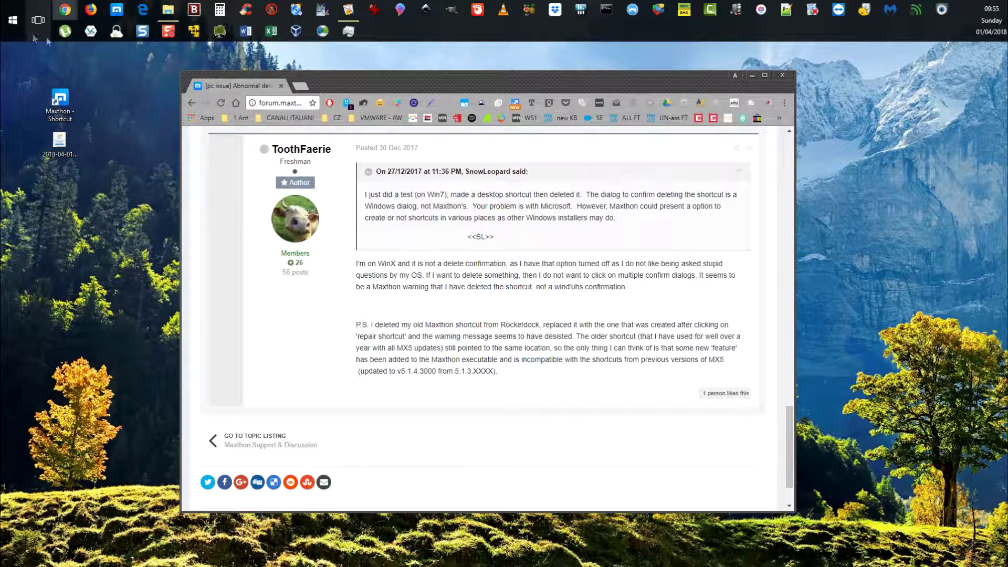
{"action": "left_click", "coordinate": [14, 21]}
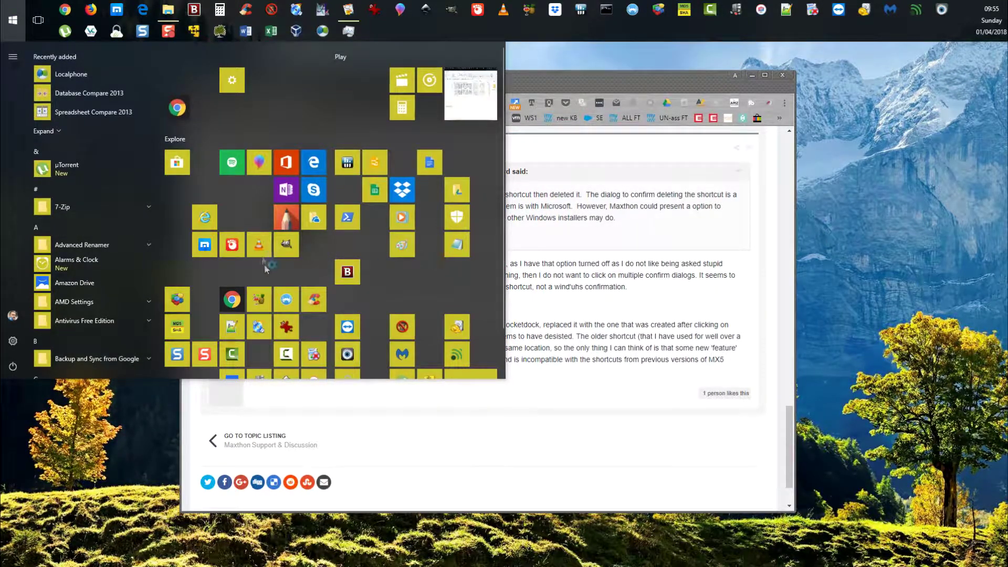
Use the MX5 Start tile's More > Open file location to show its ProgramData Start Menu folder
{"action": "right_click", "coordinate": [207, 246]}
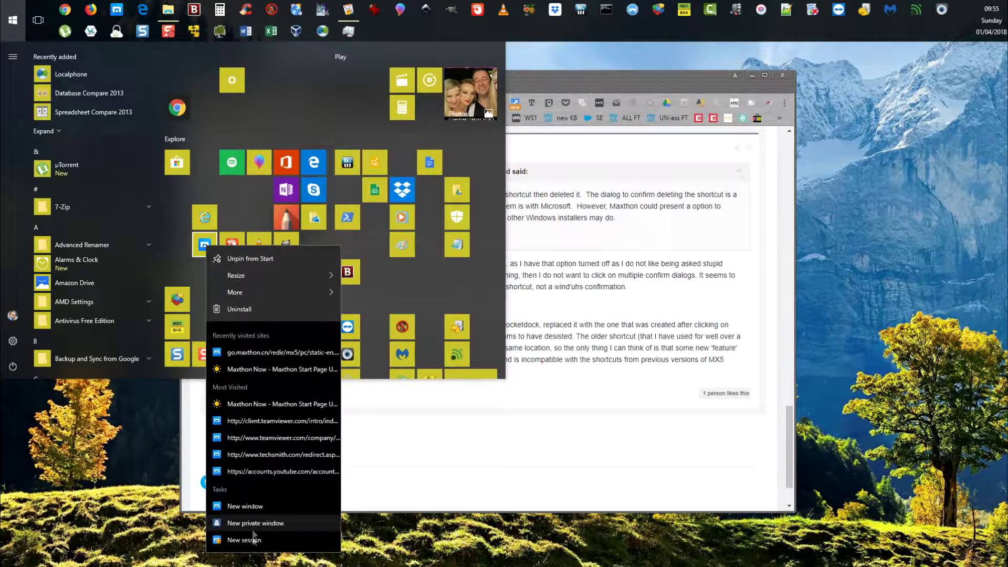
{"action": "mouse_move", "coordinate": [257, 286]}
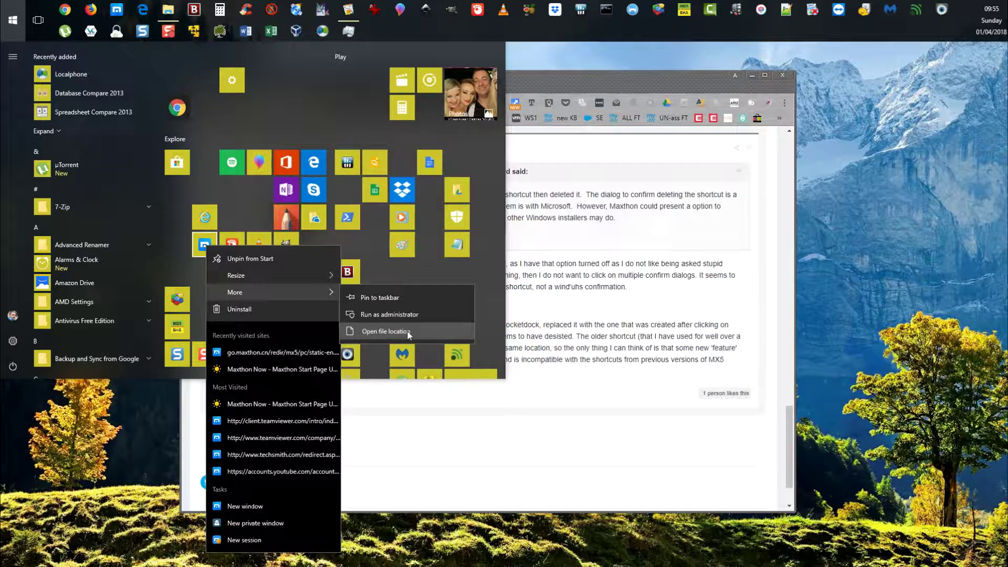
{"action": "left_click", "coordinate": [369, 330]}
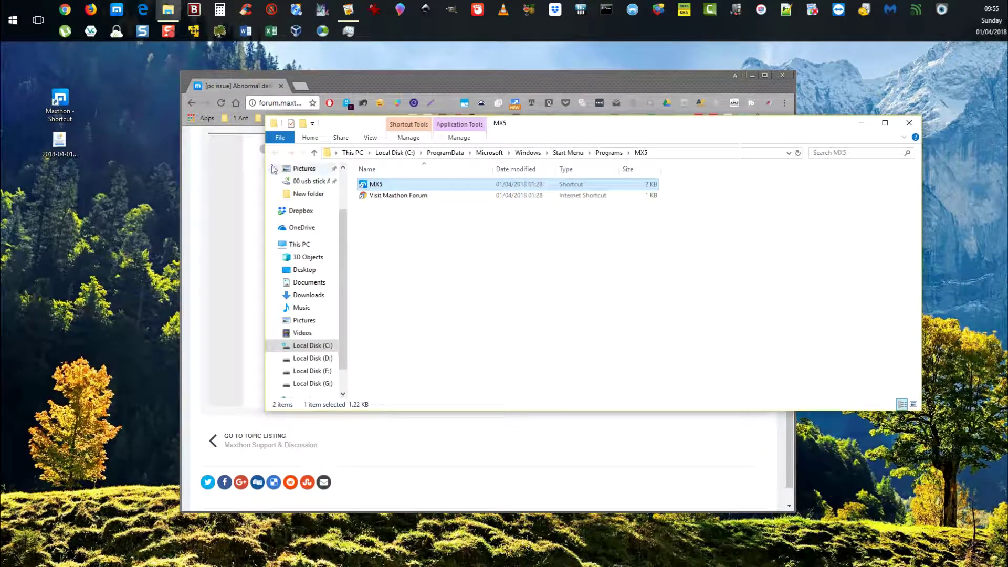
Open the MX5 shortcut's Properties and check its target, MxStart.exe in Maxthon5\Bin
{"action": "left_click_drag", "start_coordinate": [509, 127], "coordinate": [874, 118]}
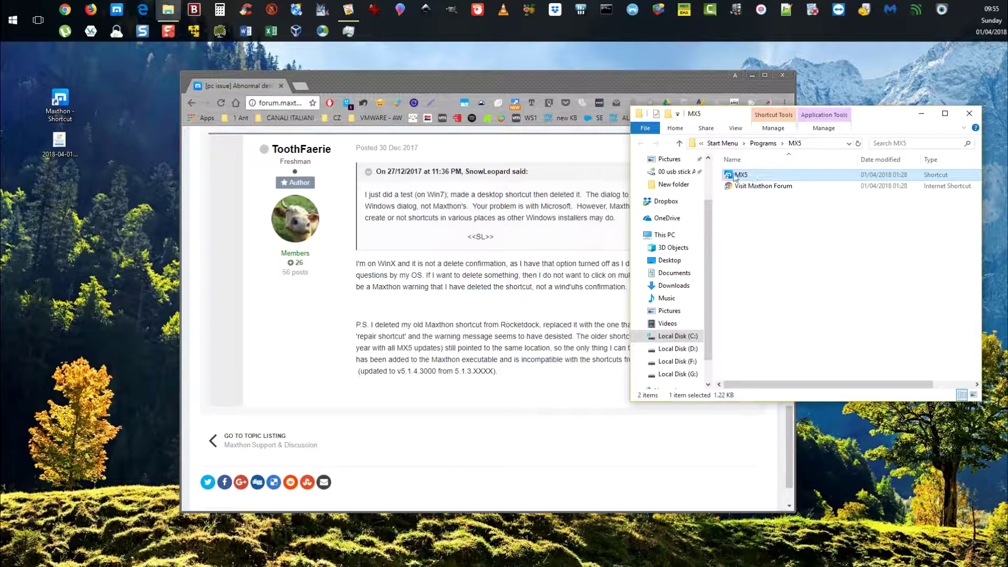
{"action": "right_click", "coordinate": [738, 177]}
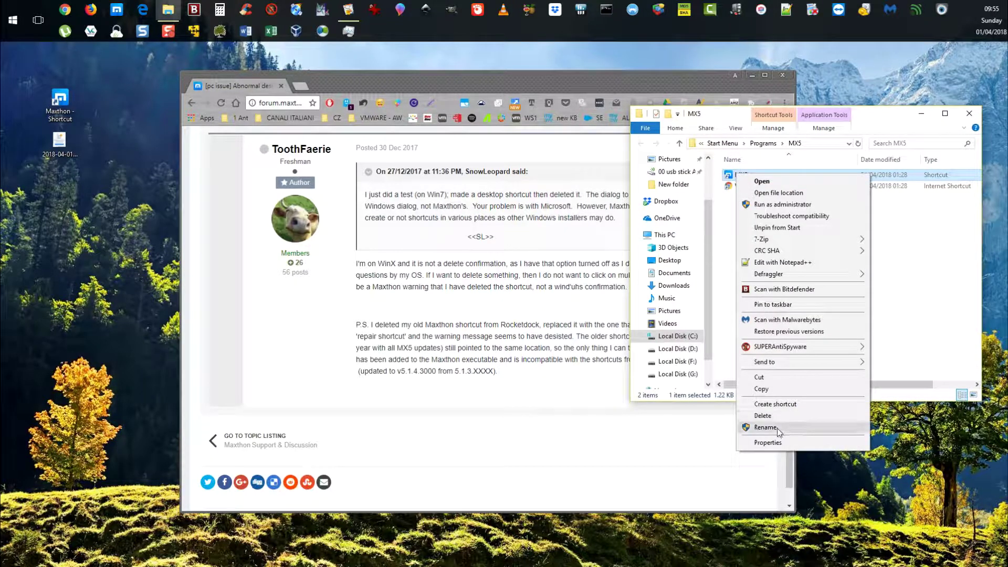
{"action": "left_click", "coordinate": [776, 443]}
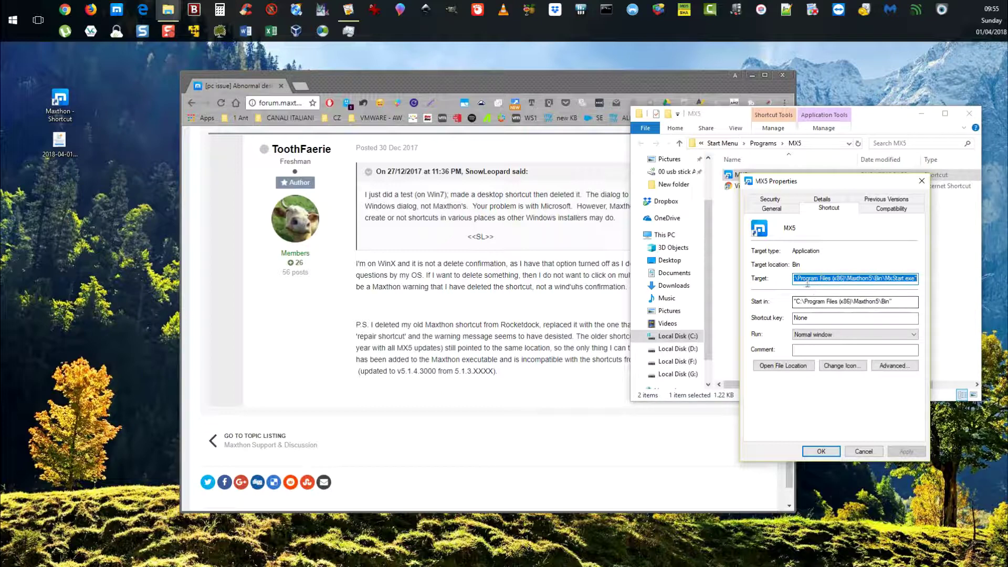
{"action": "left_click", "coordinate": [823, 279]}
{"action": "mouse_move", "coordinate": [884, 279]}
{"action": "left_mouse_down"}
{"action": "mouse_move", "coordinate": [819, 279]}
{"action": "mouse_move", "coordinate": [948, 282]}
{"action": "mouse_move", "coordinate": [889, 278]}
{"action": "left_mouse_up"}
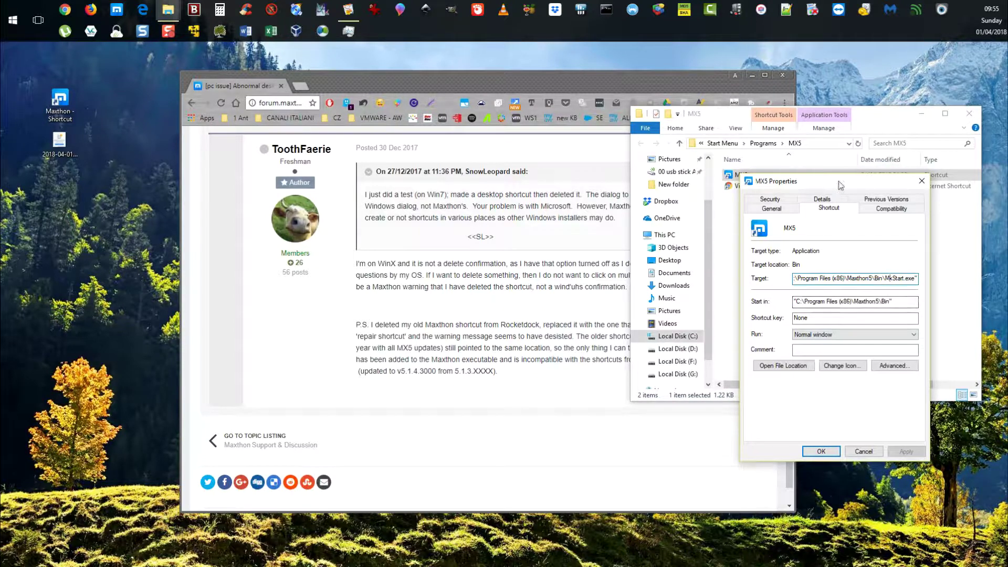
{"action": "left_click_drag", "start_coordinate": [840, 184], "coordinate": [859, 119]}
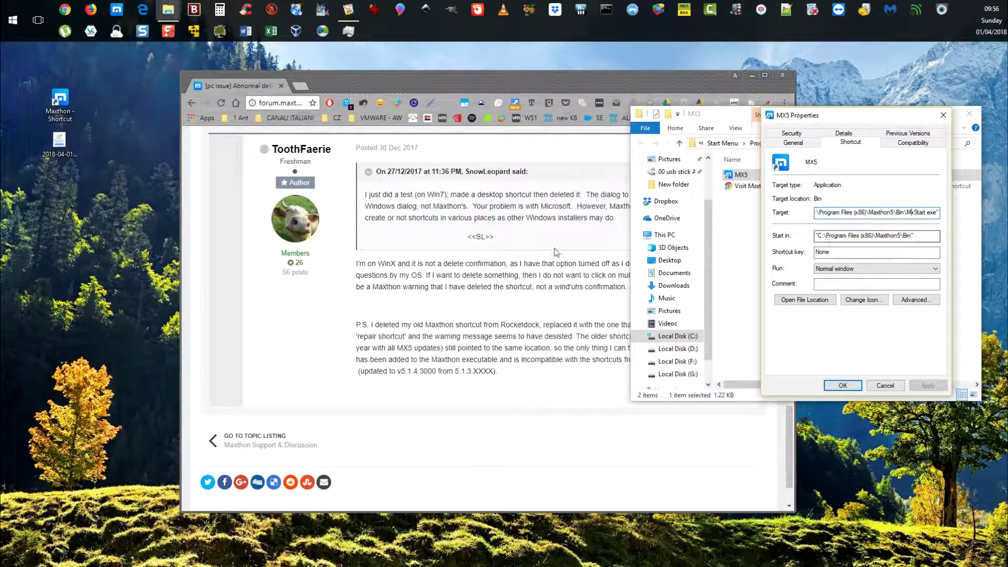
{"action": "left_click", "coordinate": [59, 147]}
{"action": "double_click", "coordinate": [59, 147]}
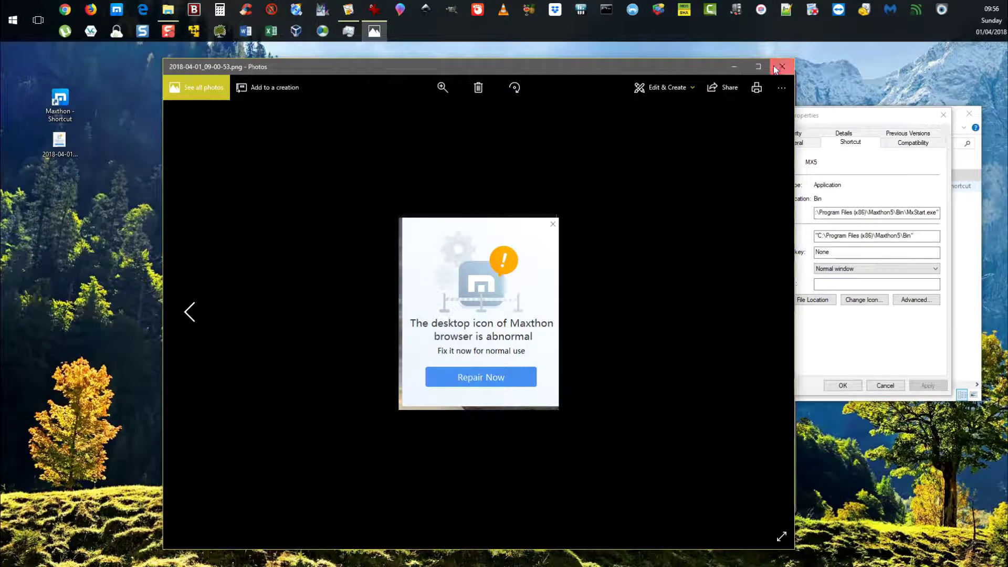
{"action": "left_click", "coordinate": [775, 70]}
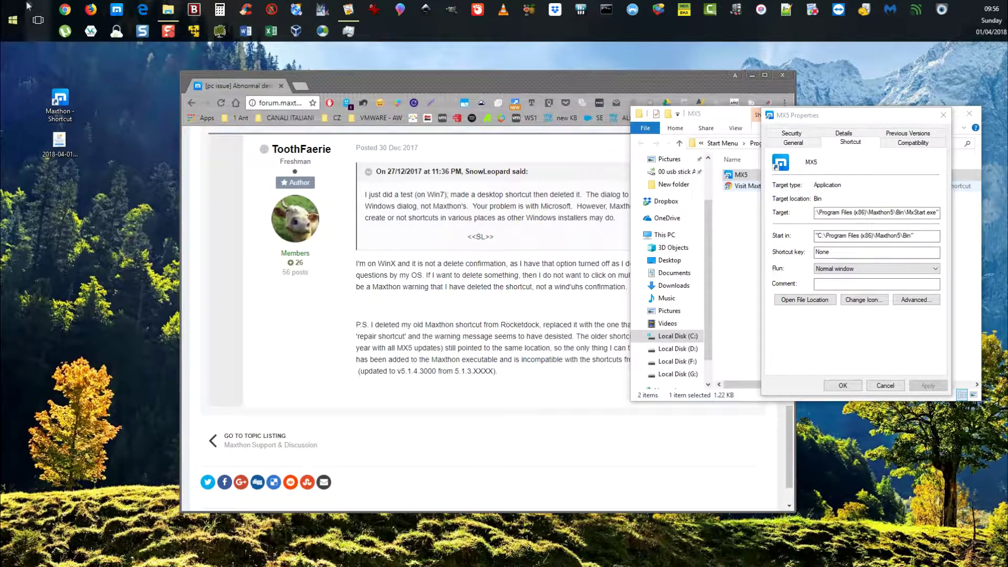
{"action": "left_click", "coordinate": [12, 20]}
Open the Maxthon Shortcut tile's file location and move that Programs folder window left
{"action": "scroll", "coordinate": [421, 345], "scroll_direction": "down", "scroll_amount": 1}
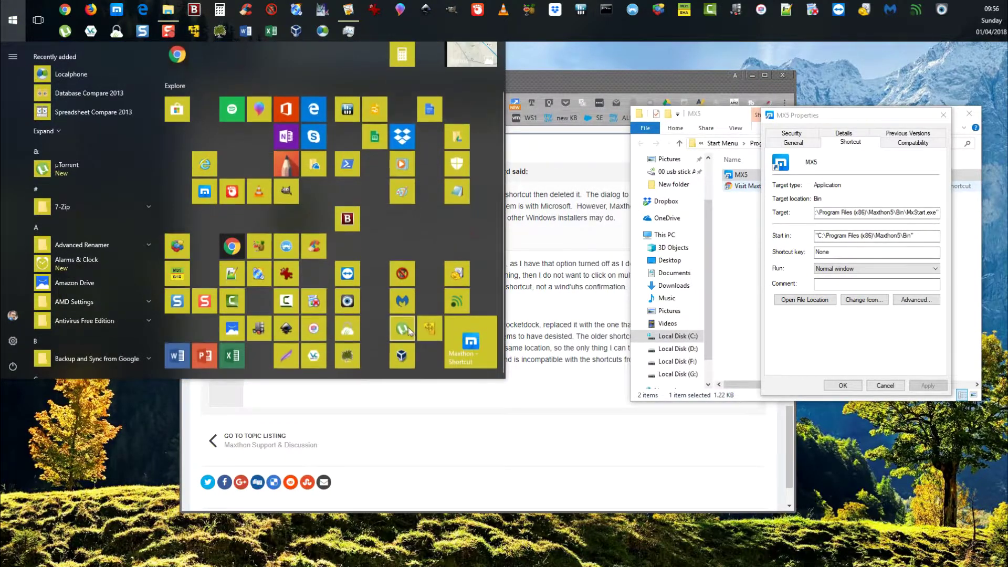
{"action": "right_click", "coordinate": [471, 347]}
{"action": "mouse_move", "coordinate": [529, 388]}
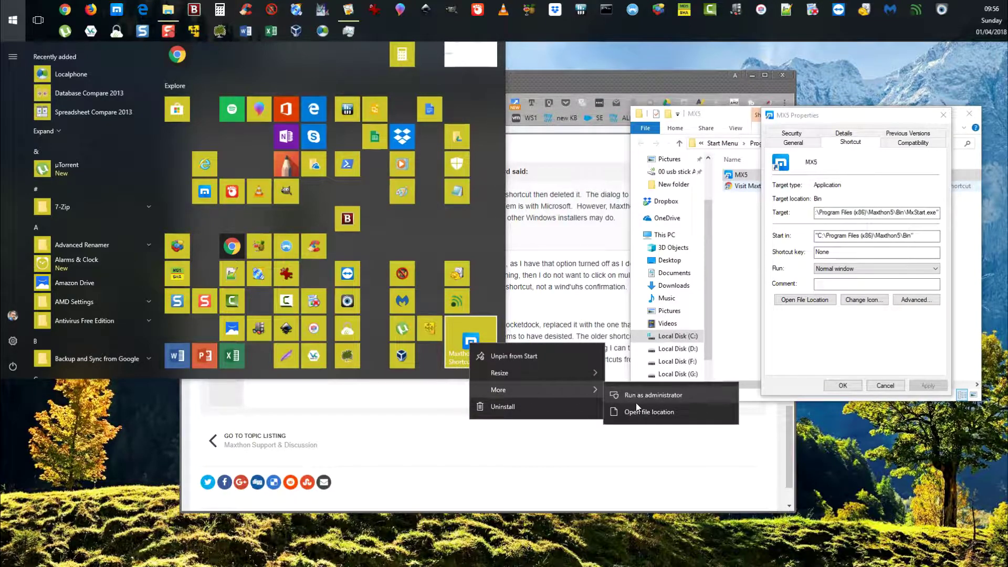
{"action": "left_click", "coordinate": [636, 411]}
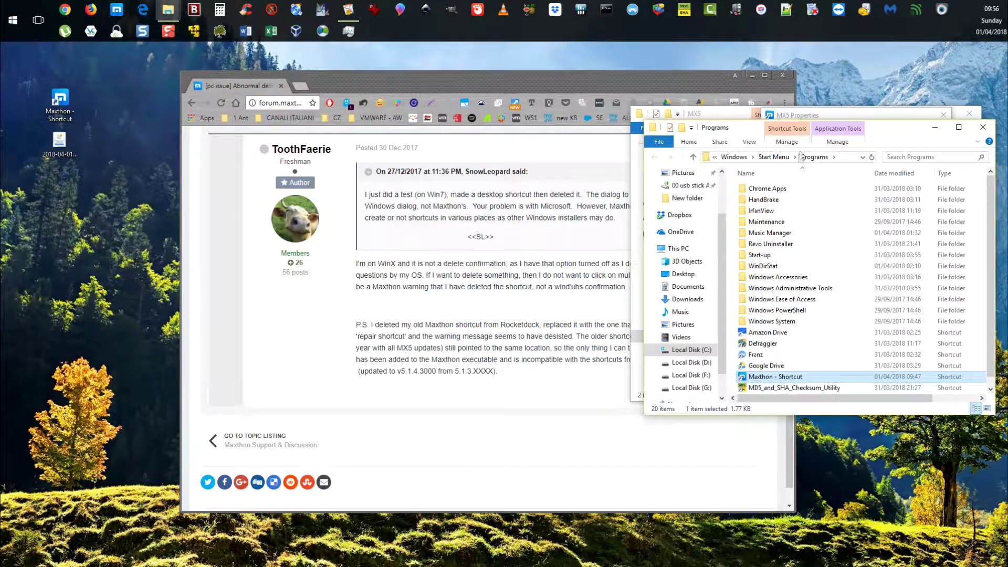
{"action": "left_click_drag", "start_coordinate": [914, 138], "coordinate": [292, 140]}
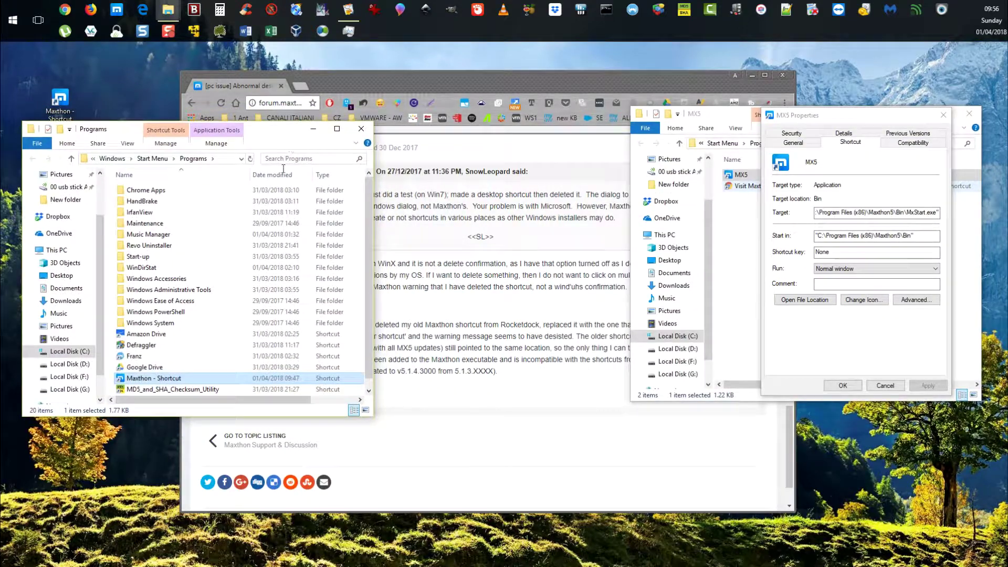
{"action": "right_click", "coordinate": [139, 379]}
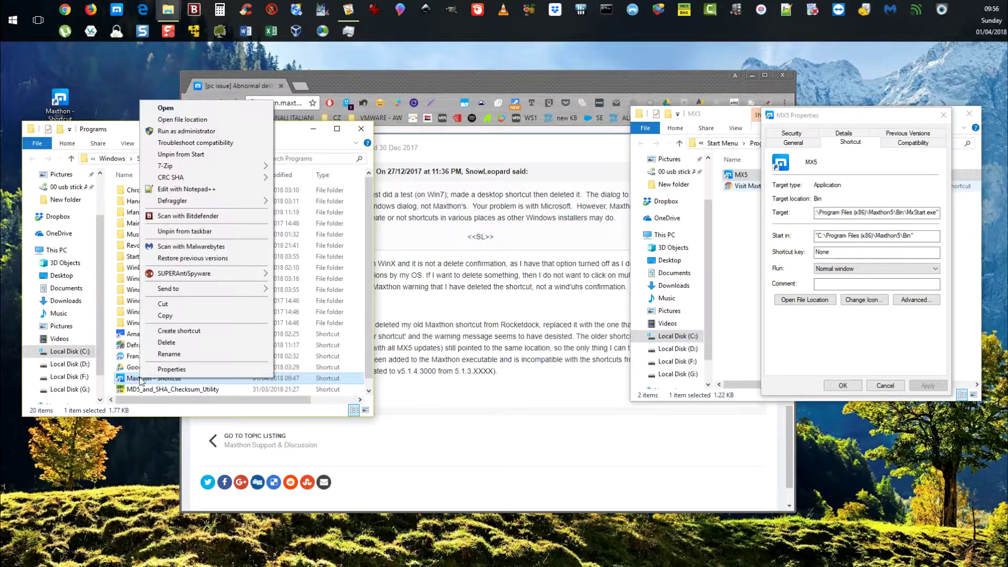
Place the Maxthon - Shortcut properties beside MX5's and compare the Maxthon.exe and MxStart.exe targets
{"action": "left_click", "coordinate": [172, 369]}
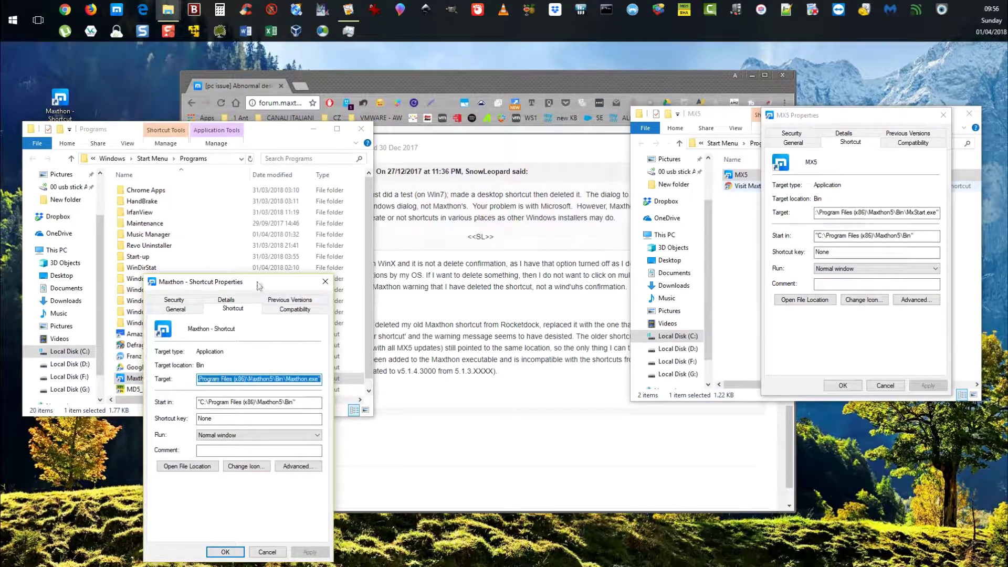
{"action": "left_click_drag", "start_coordinate": [258, 285], "coordinate": [287, 135]}
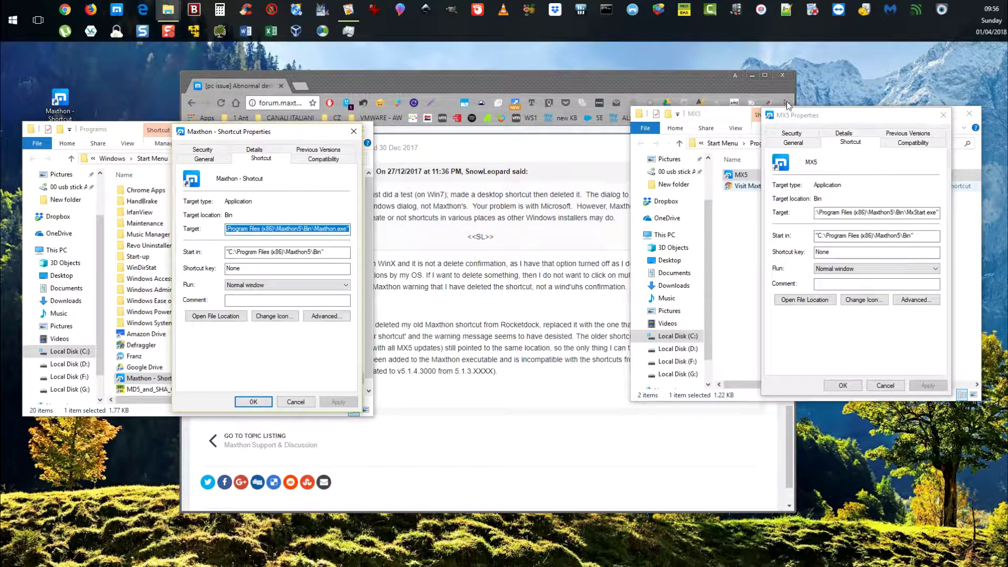
{"action": "left_click_drag", "start_coordinate": [835, 123], "coordinate": [437, 140]}
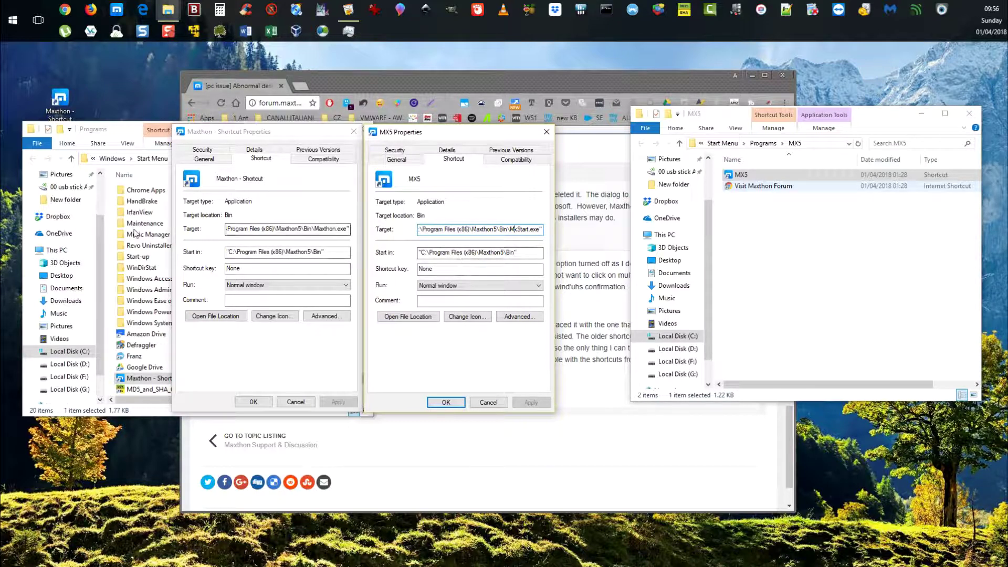
{"action": "mouse_move", "coordinate": [345, 229]}
{"action": "left_mouse_down"}
{"action": "mouse_move", "coordinate": [226, 232]}
{"action": "mouse_move", "coordinate": [329, 240]}
{"action": "left_mouse_up"}
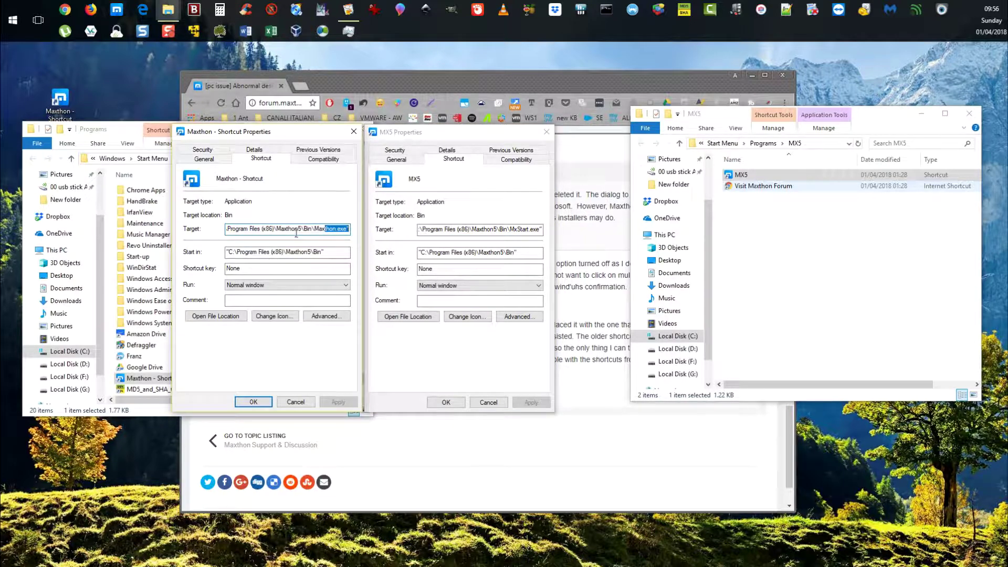
{"action": "left_click_drag", "start_coordinate": [461, 229], "coordinate": [536, 235]}
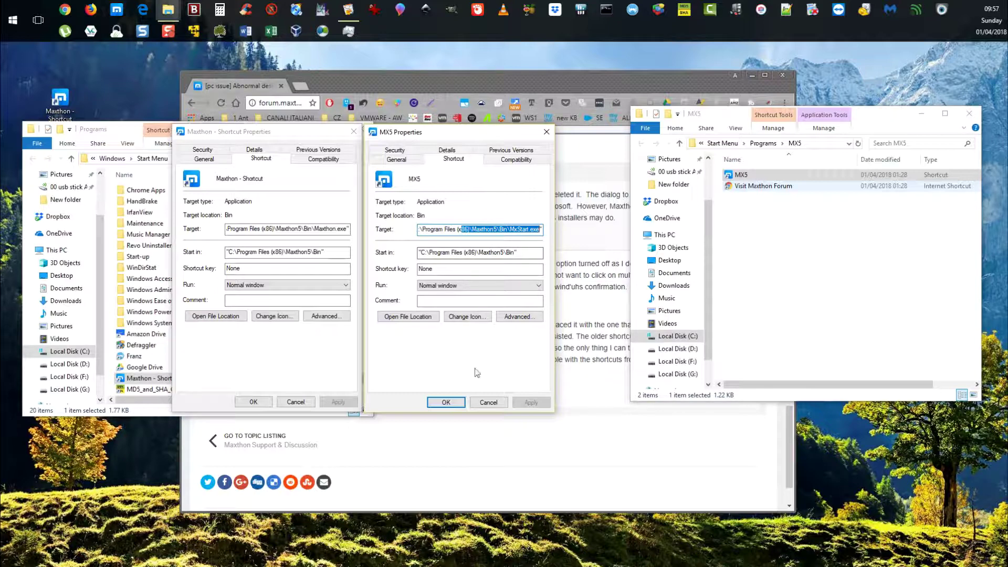
Open the desktop Maxthon shortcut's properties beside the first, then close the duplicate dialog
{"action": "left_click", "coordinate": [546, 131]}
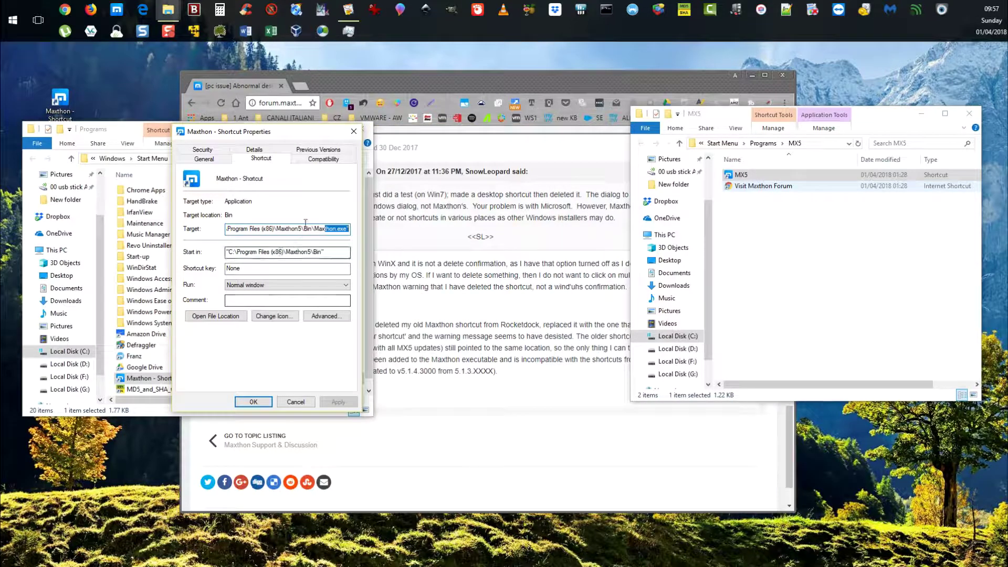
{"action": "right_click", "coordinate": [57, 100]}
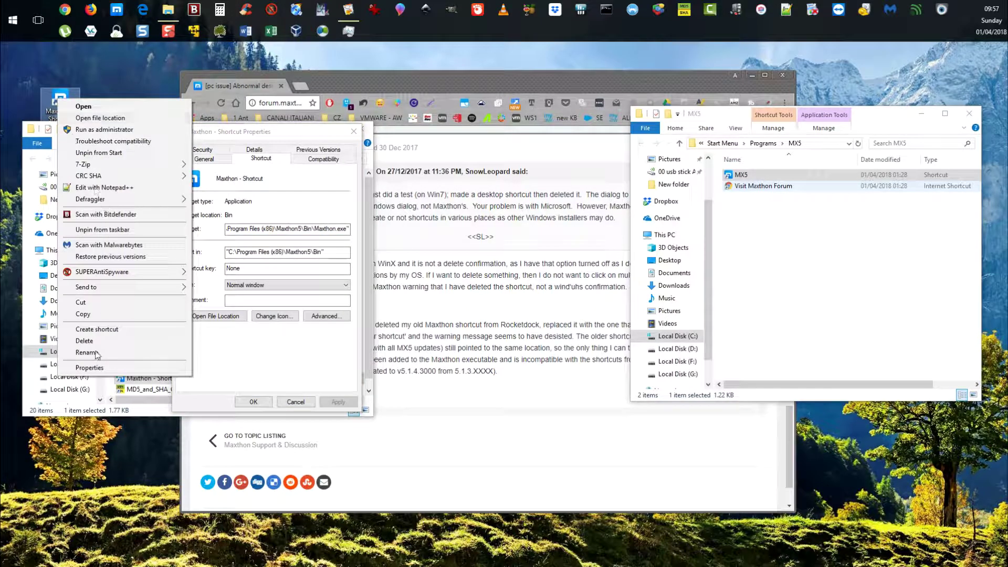
{"action": "left_click", "coordinate": [90, 368]}
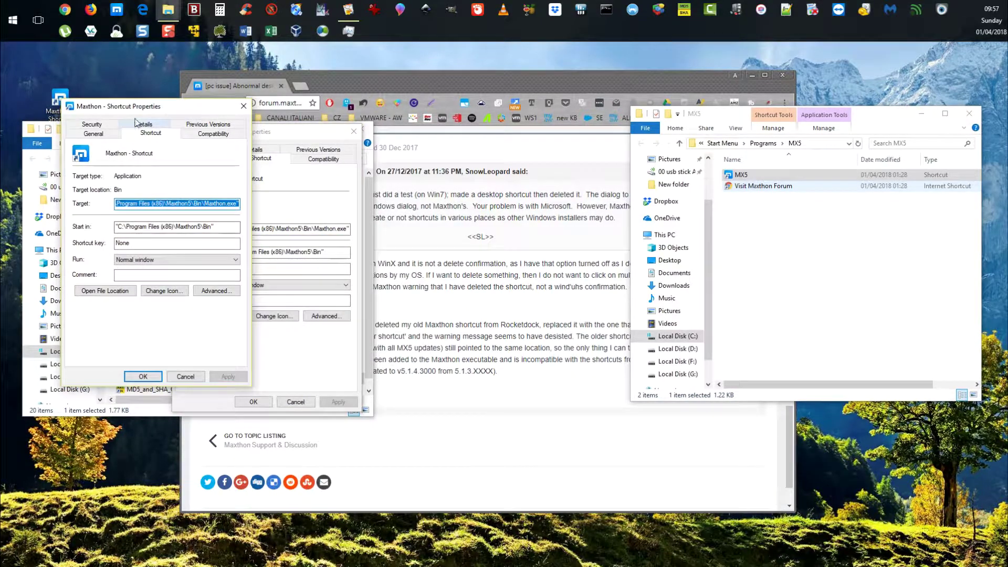
{"action": "left_click_drag", "start_coordinate": [149, 107], "coordinate": [456, 126]}
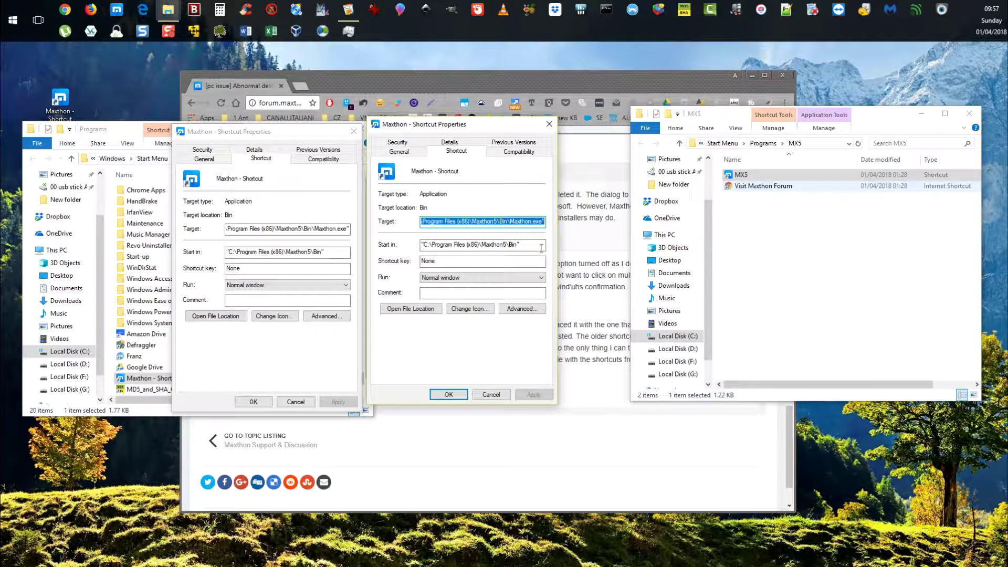
{"action": "left_click", "coordinate": [549, 124]}
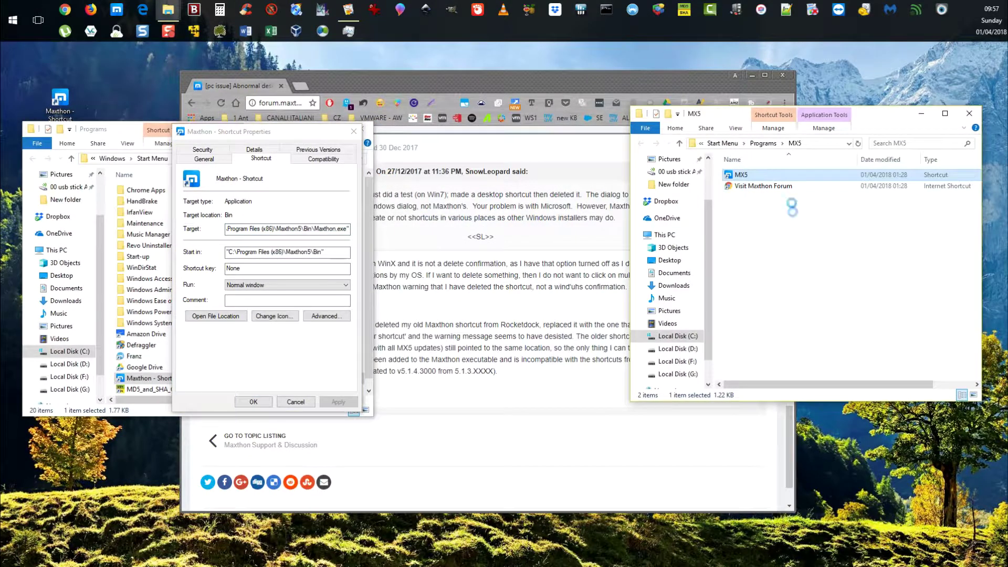
Reopen the MX5 shortcut's properties and copy its MxStart.exe target path
{"action": "right_click", "coordinate": [759, 174]}
{"action": "left_click", "coordinate": [791, 441]}
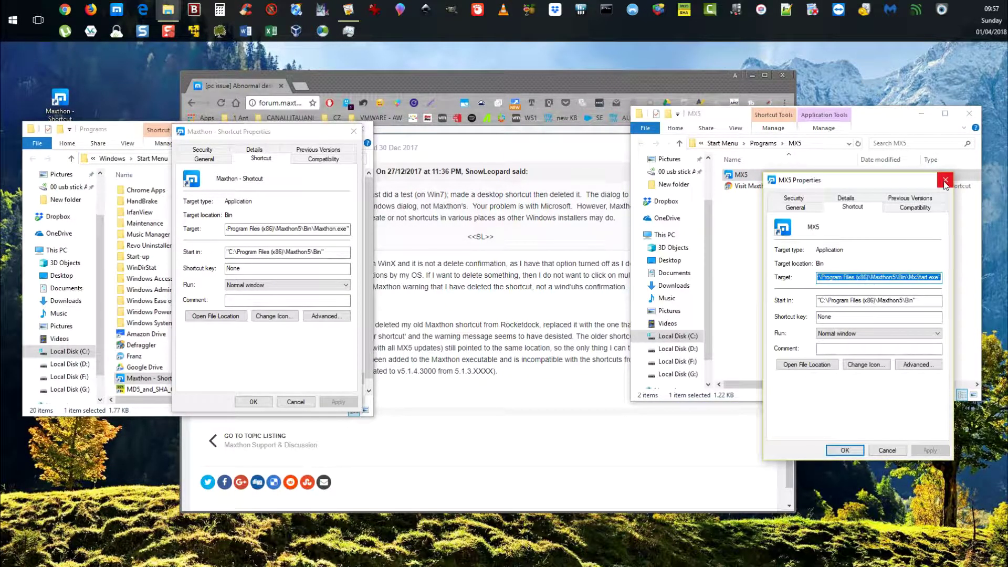
{"action": "right_click", "coordinate": [873, 277]}
{"action": "left_click", "coordinate": [887, 306]}
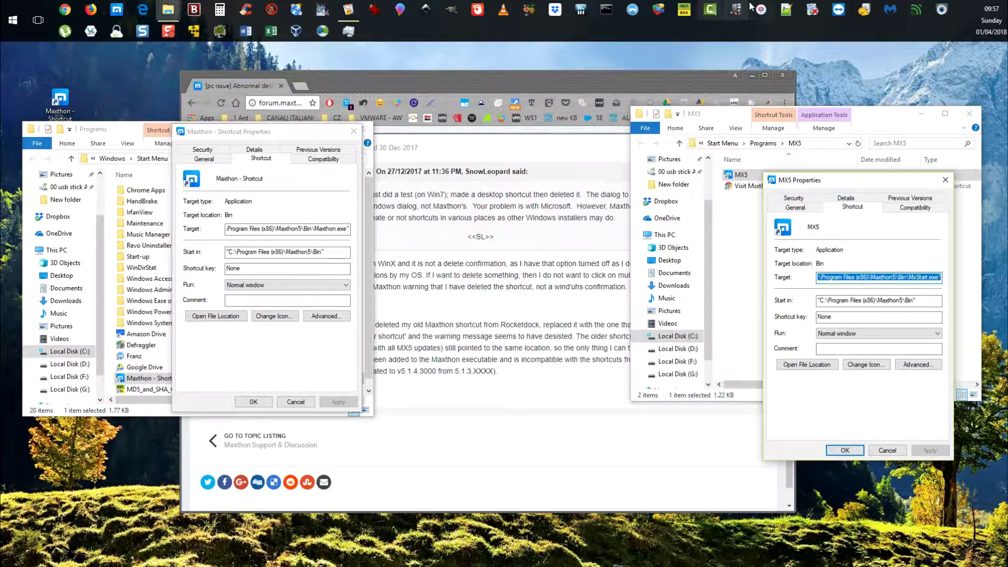
Paste the MxStart.exe target path into the Notepad++ document
{"action": "left_click", "coordinate": [787, 9]}
{"action": "right_click", "coordinate": [565, 272]}
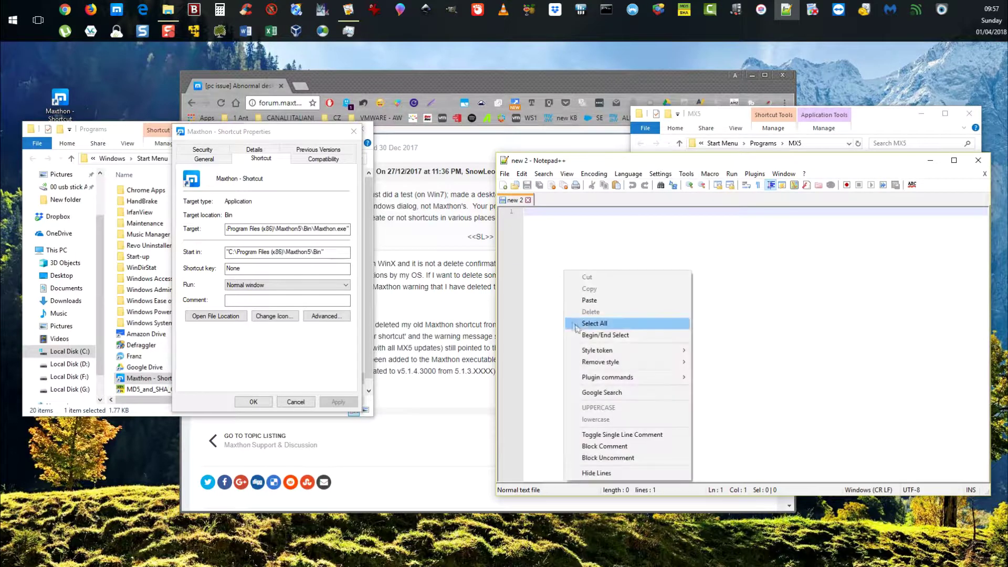
{"action": "left_click", "coordinate": [533, 373]}
{"action": "right_click", "coordinate": [561, 255]}
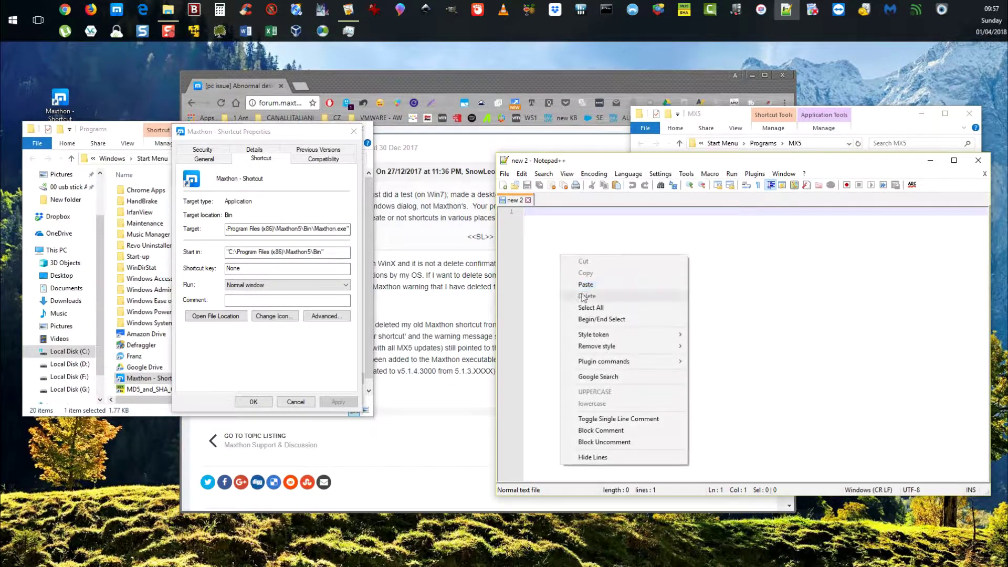
{"action": "left_click", "coordinate": [583, 284]}
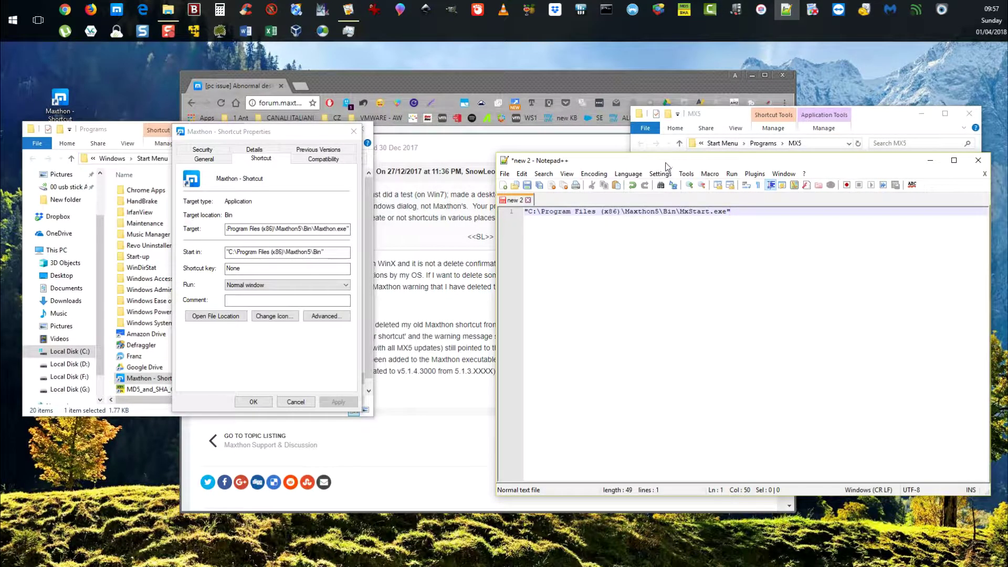
{"action": "left_click_drag", "start_coordinate": [666, 166], "coordinate": [600, 288]}
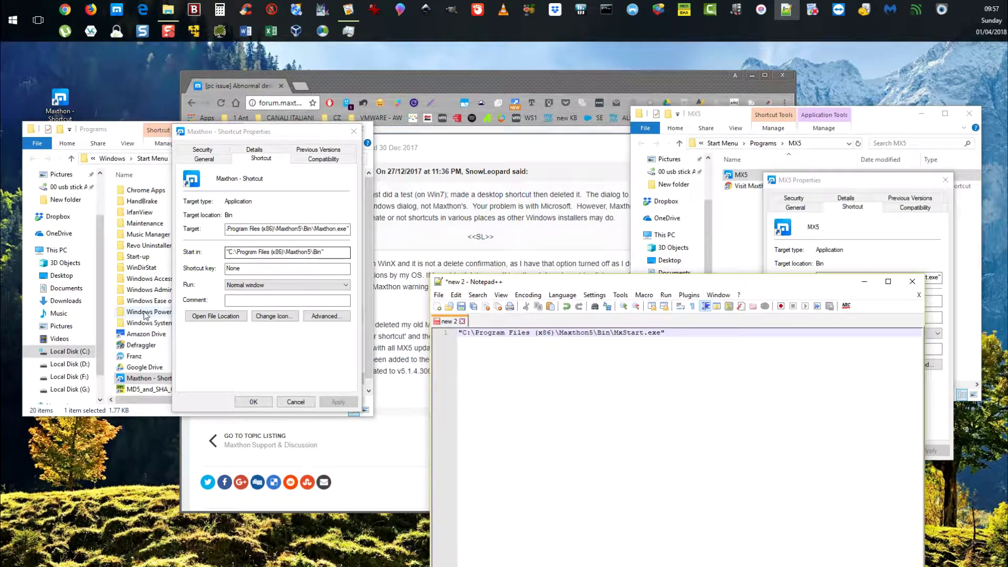
Copy the full Maxthon.exe target path from the desktop shortcut's properties
{"action": "left_click", "coordinate": [296, 229]}
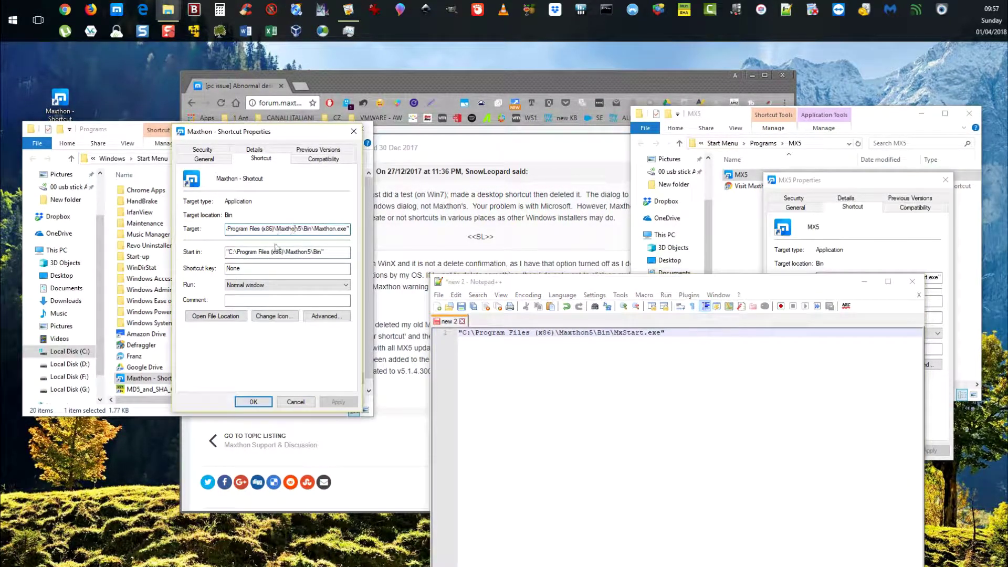
{"action": "double_click", "coordinate": [292, 230]}
{"action": "key", "text": "ctrl+a"}
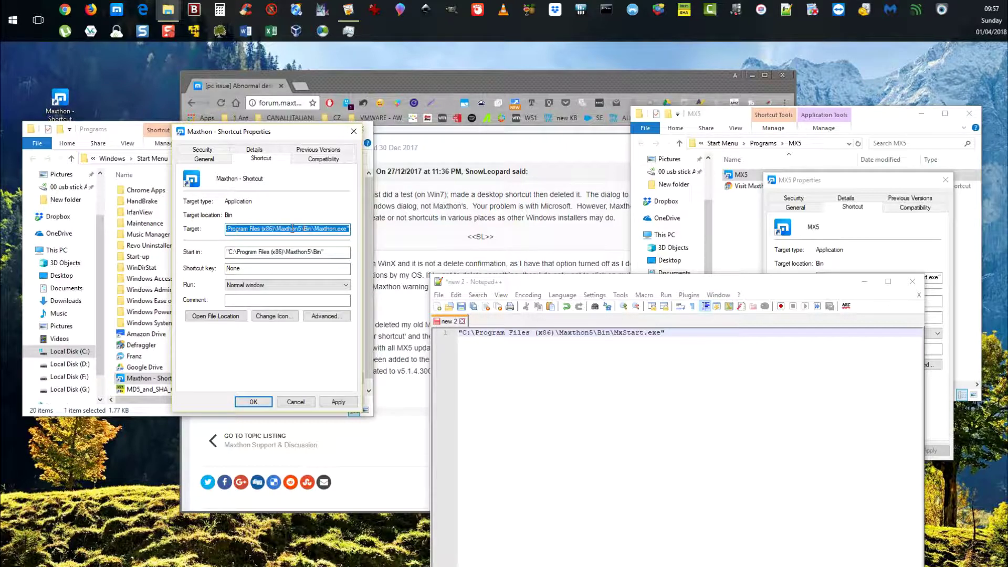
{"action": "right_click", "coordinate": [321, 227]}
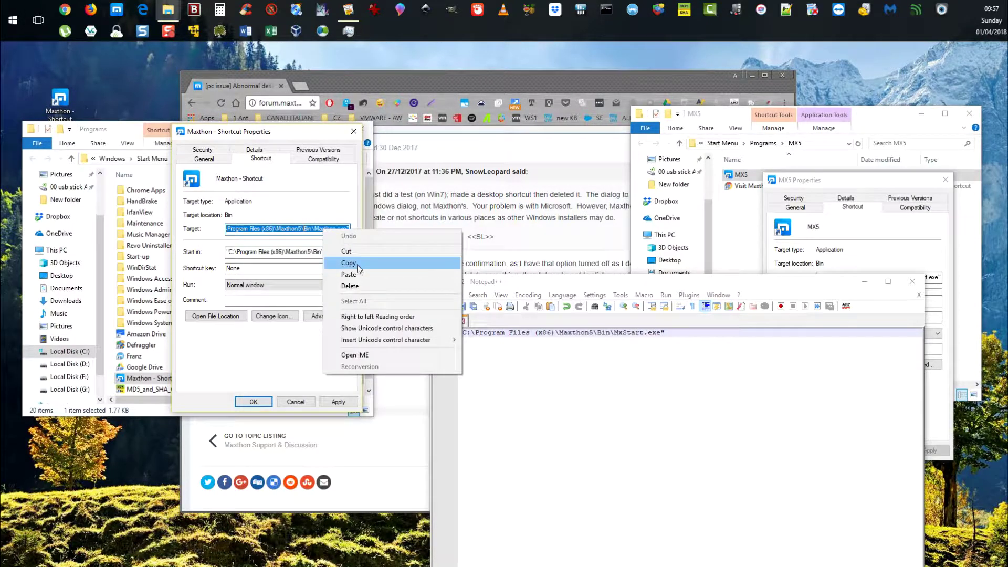
{"action": "left_click", "coordinate": [357, 267]}
Paste the Maxthon.exe path on line 3, minimize Notepad++ and cancel the MX5 Properties
{"action": "left_click", "coordinate": [715, 360]}
{"action": "key", "text": "Return"}
{"action": "key", "text": "Return"}
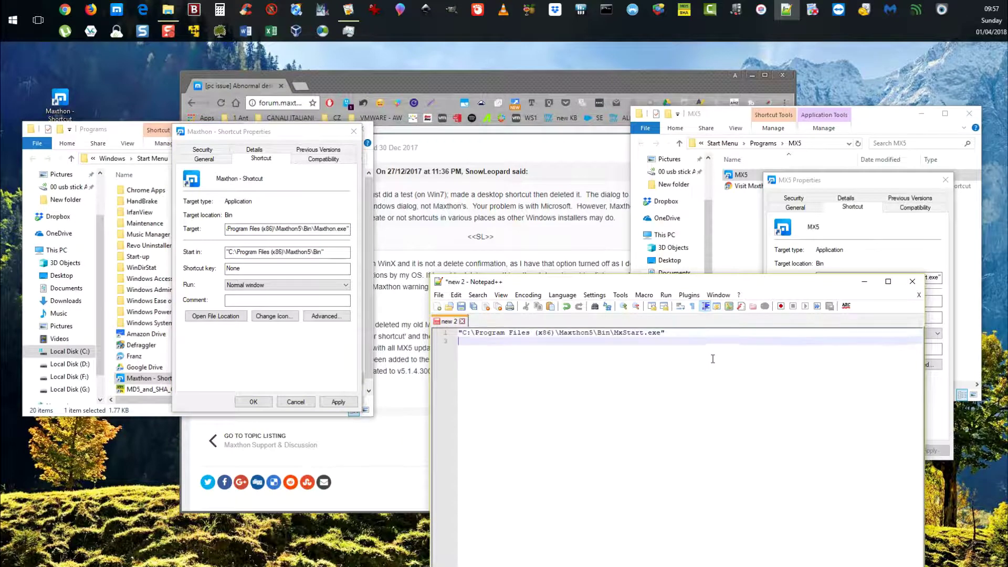
{"action": "key", "text": "ctrl+v"}
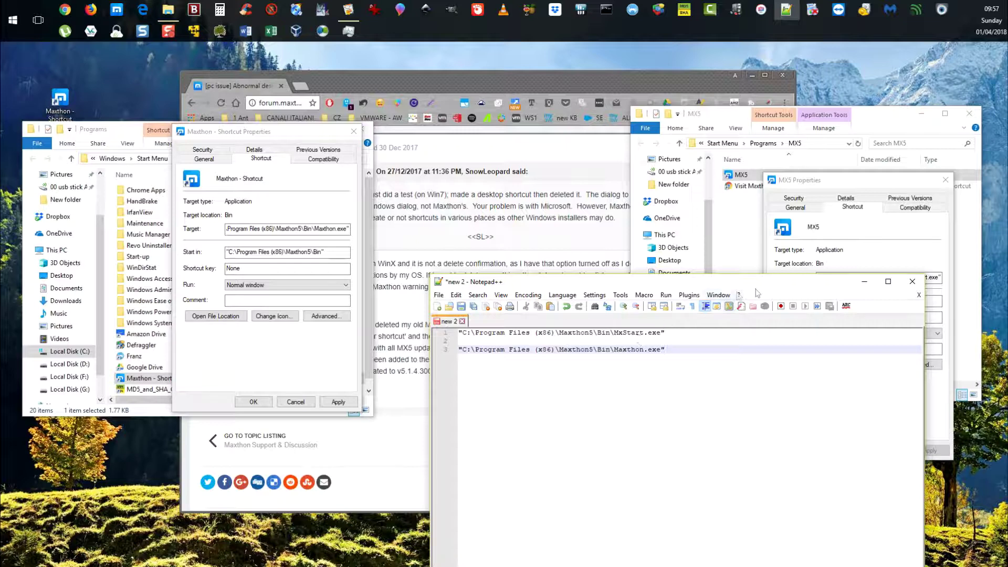
{"action": "left_click", "coordinate": [864, 282]}
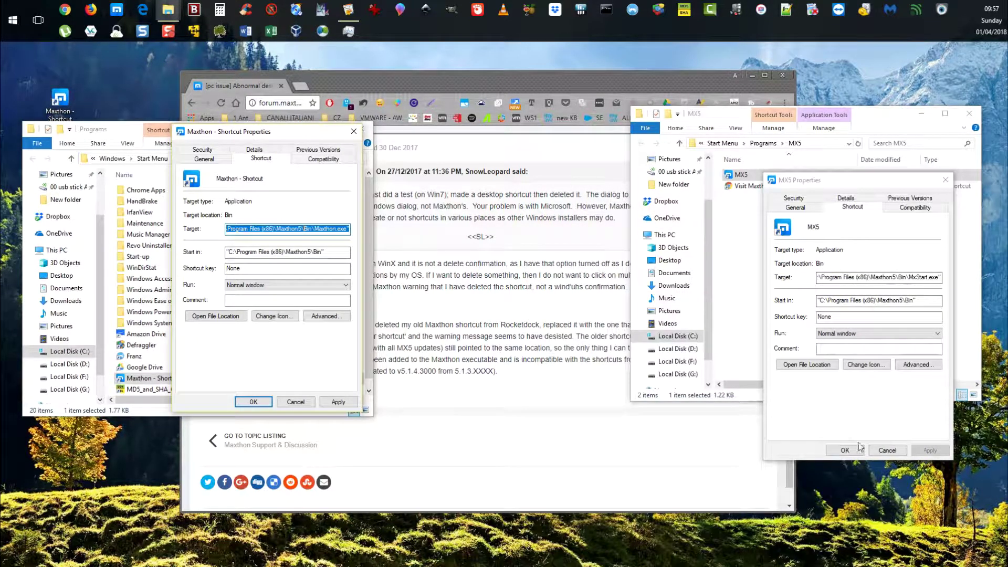
{"action": "left_click", "coordinate": [891, 454]}
Close the shortcut properties and Programs folder window, then open Local Disk (C:) in File Explorer
{"action": "left_click", "coordinate": [298, 402]}
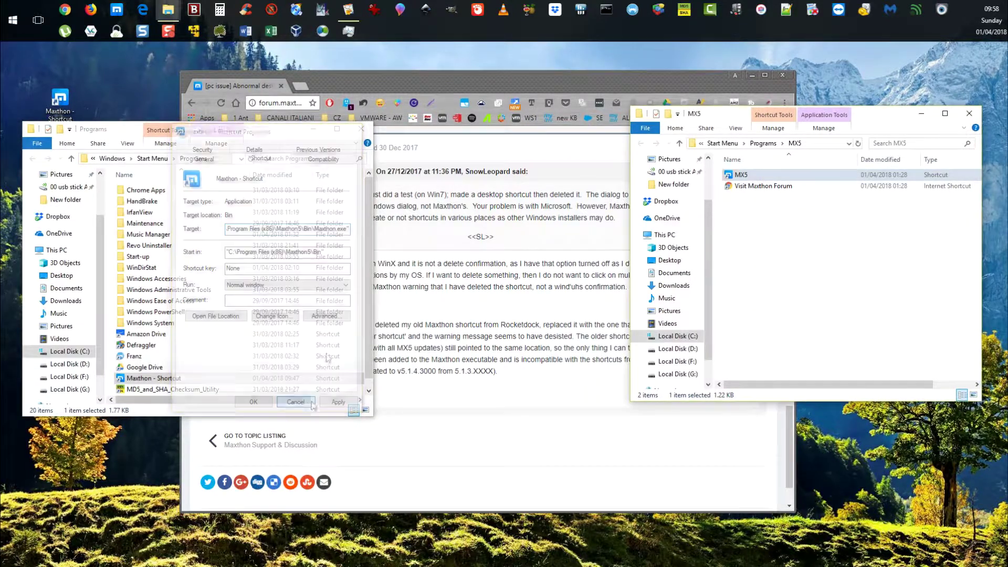
{"action": "left_click", "coordinate": [377, 118]}
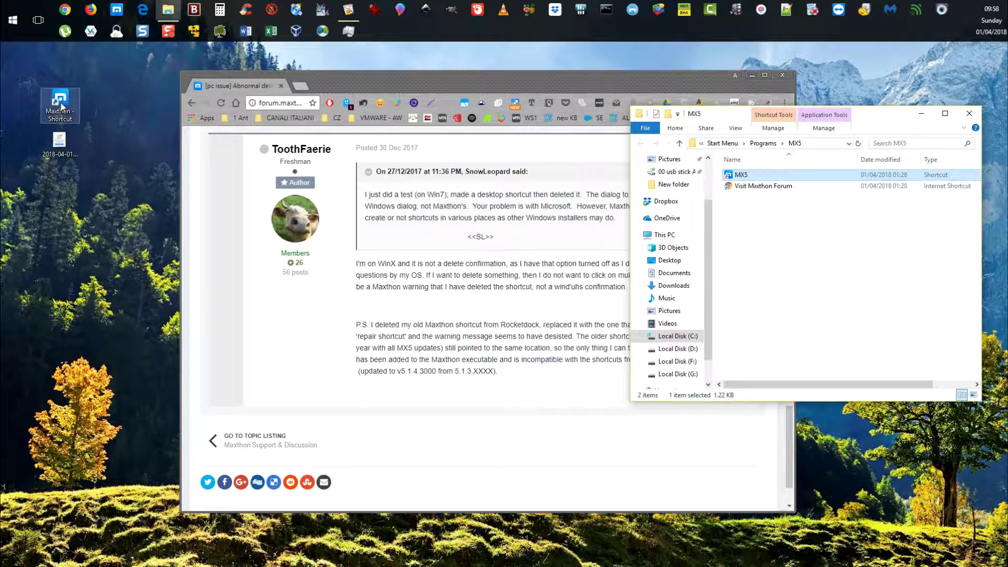
{"action": "left_click", "coordinate": [116, 15]}
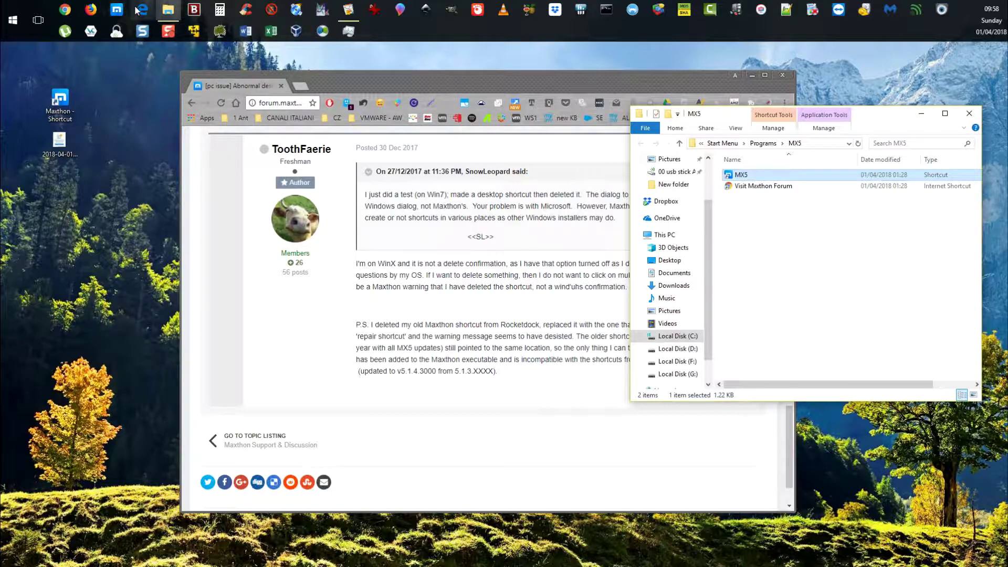
{"action": "mouse_move", "coordinate": [64, 10]}
{"action": "left_click", "coordinate": [59, 114]}
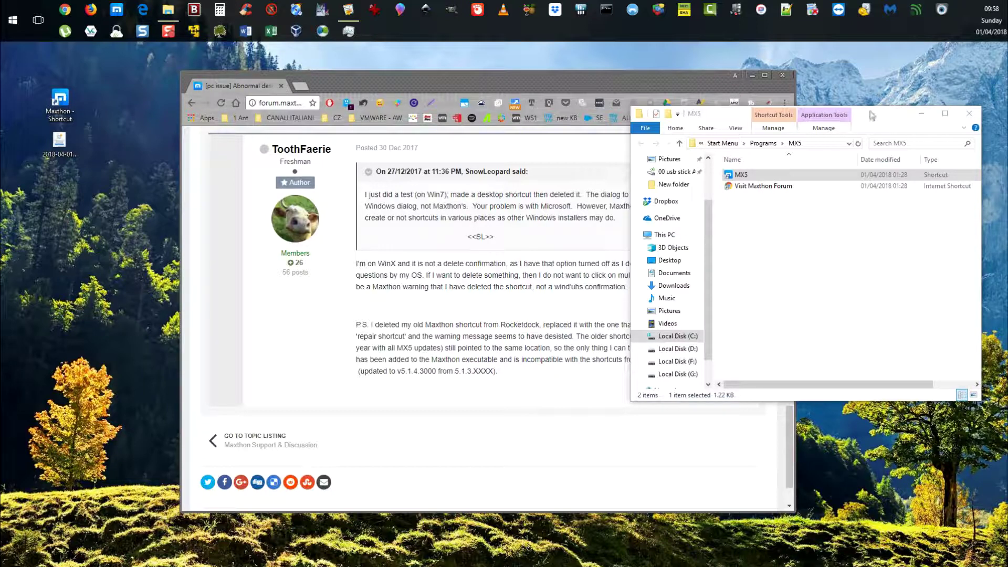
{"action": "left_click", "coordinate": [679, 340]}
Browse to Program Files (x86)\Maxthon5\Bin and send Maxthon.exe to the desktop as a shortcut
{"action": "double_click", "coordinate": [751, 209]}
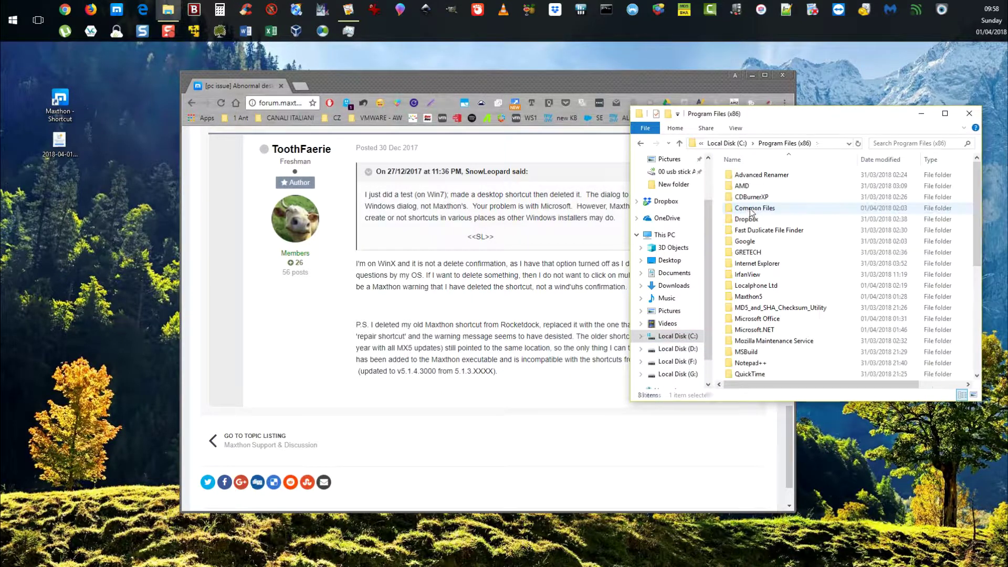
{"action": "double_click", "coordinate": [751, 299]}
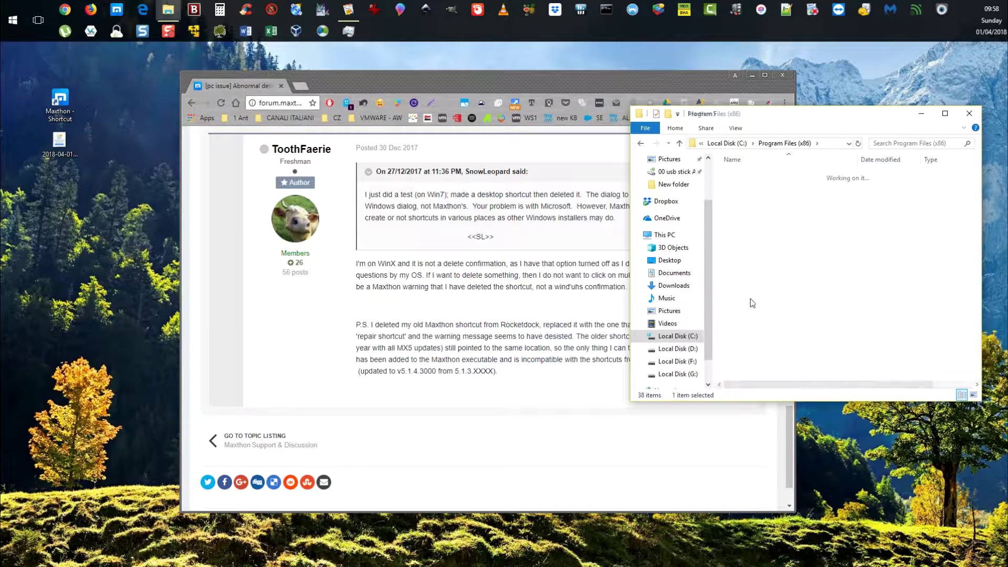
{"action": "double_click", "coordinate": [740, 197]}
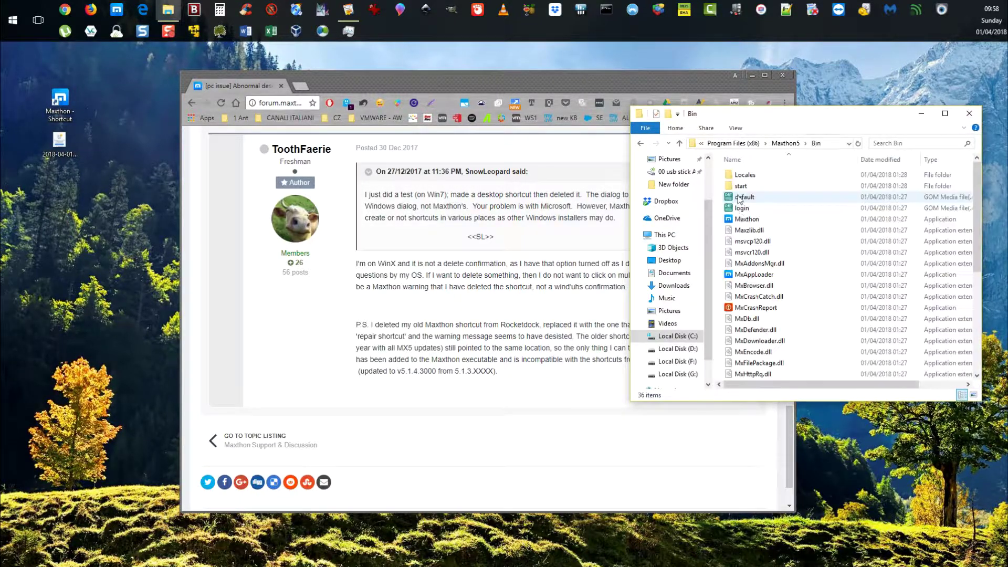
{"action": "right_click", "coordinate": [751, 220]}
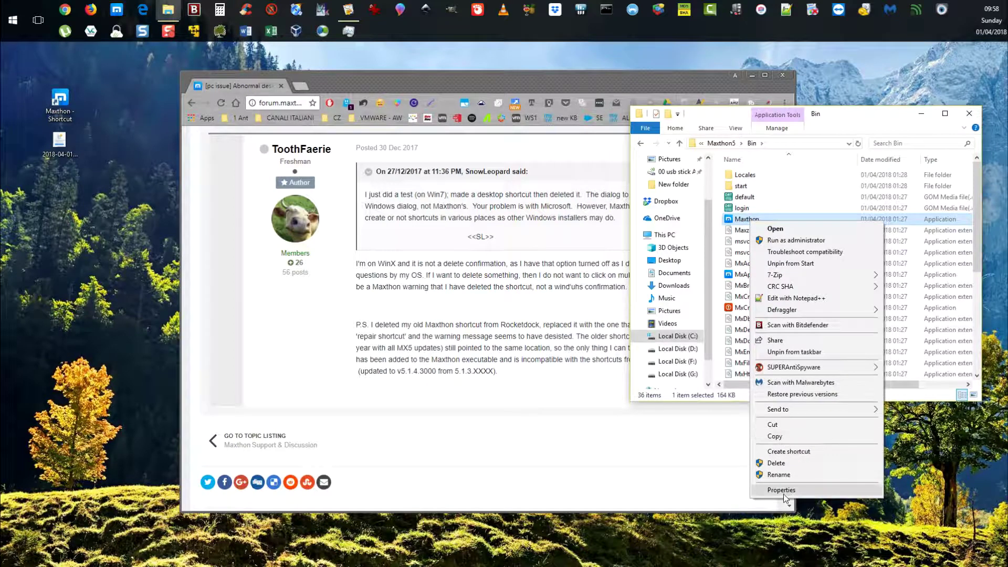
{"action": "mouse_move", "coordinate": [820, 411]}
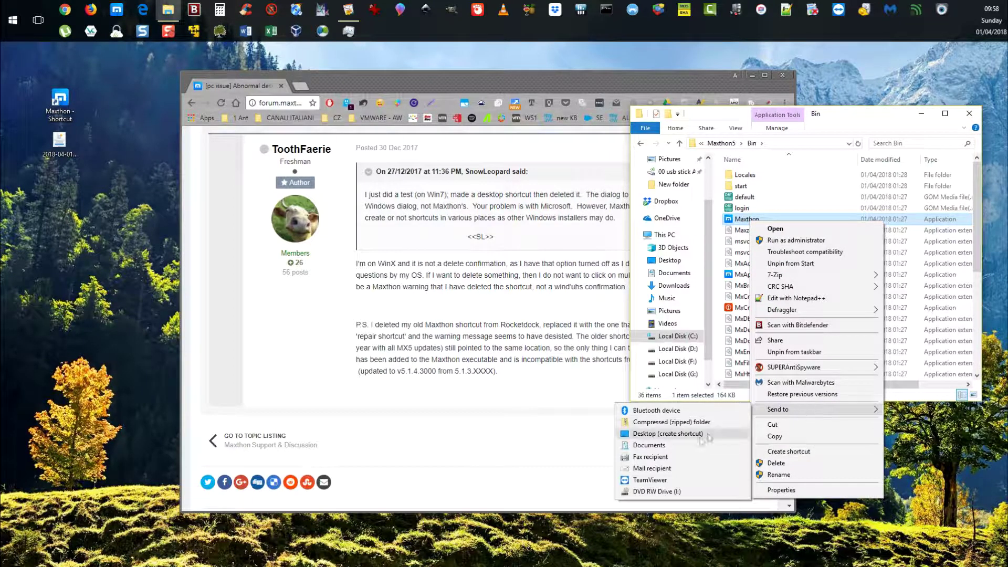
{"action": "left_click", "coordinate": [699, 433]}
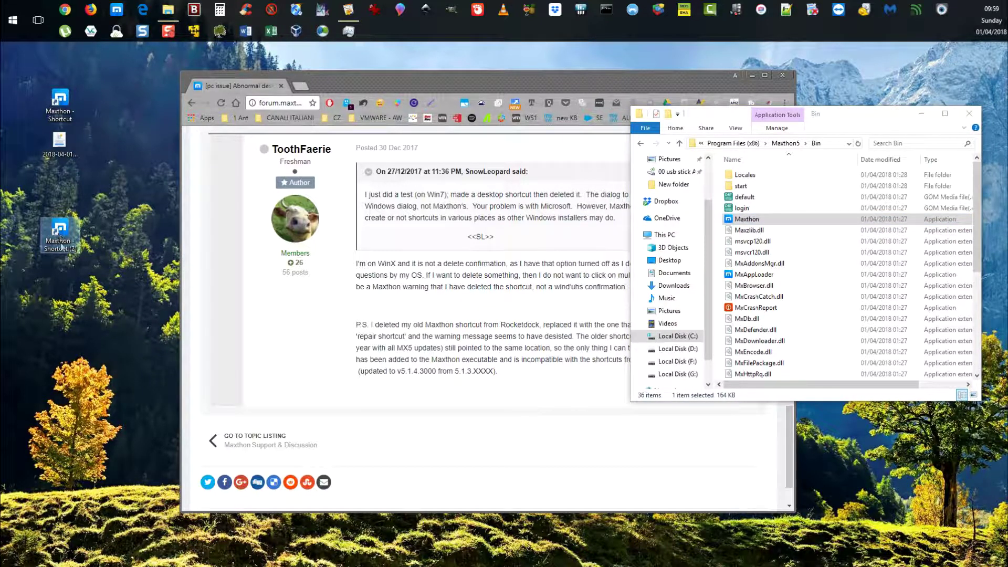
Check the target of the new Maxthon - Shortcut (2) in its properties, then close them
{"action": "right_click", "coordinate": [58, 235]}
{"action": "left_click", "coordinate": [100, 505]}
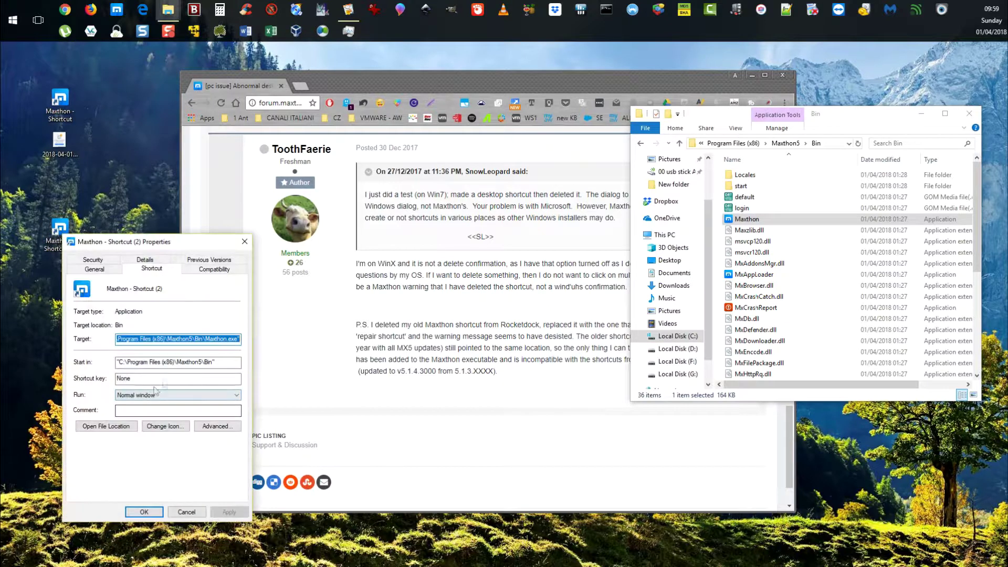
{"action": "left_click", "coordinate": [227, 341]}
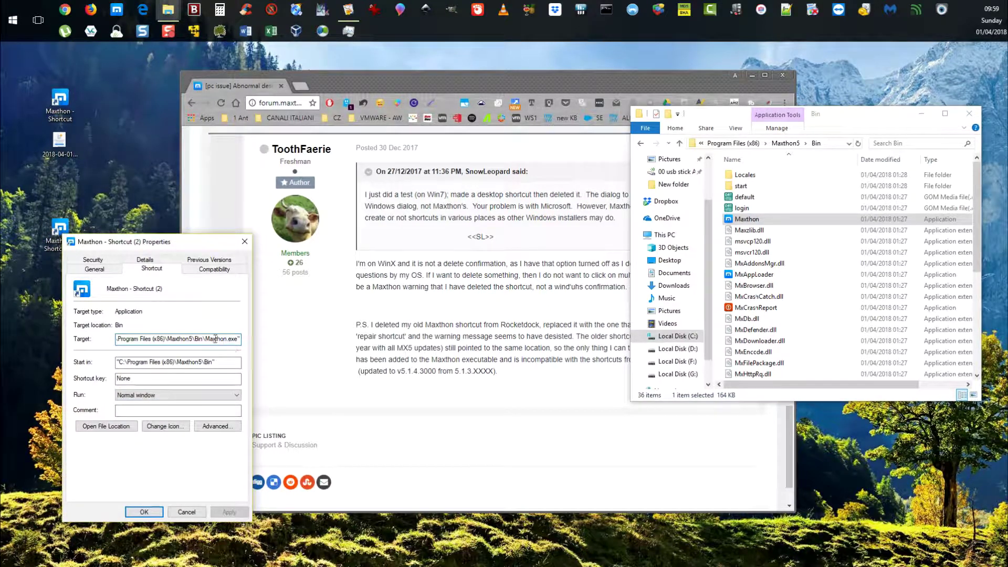
{"action": "left_click", "coordinate": [245, 241]}
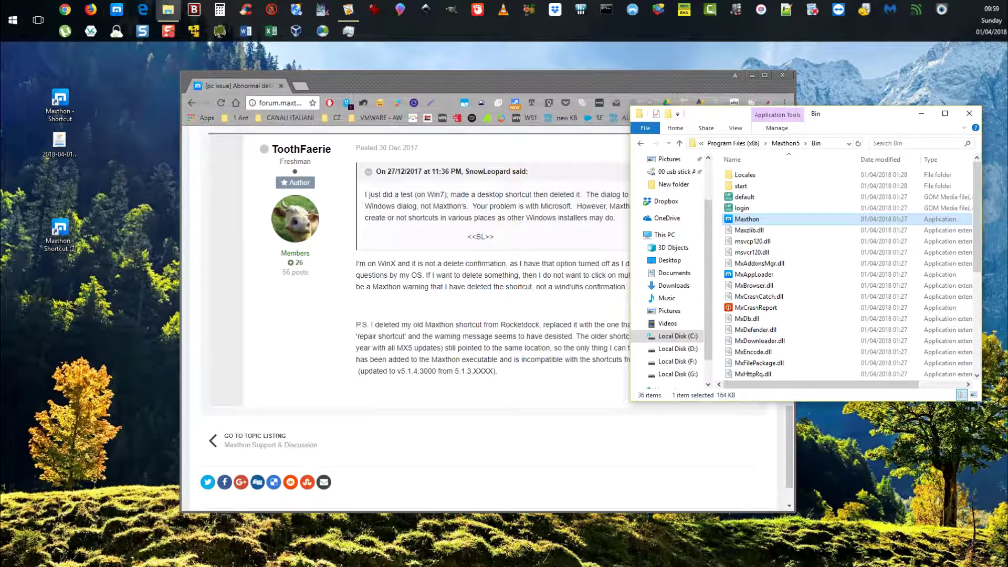
{"action": "left_click", "coordinate": [970, 114]}
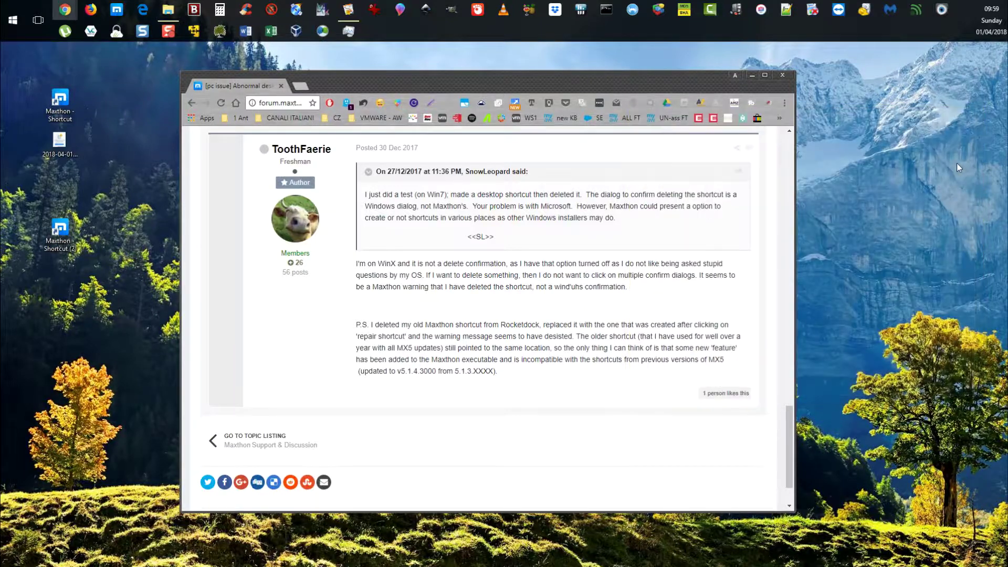